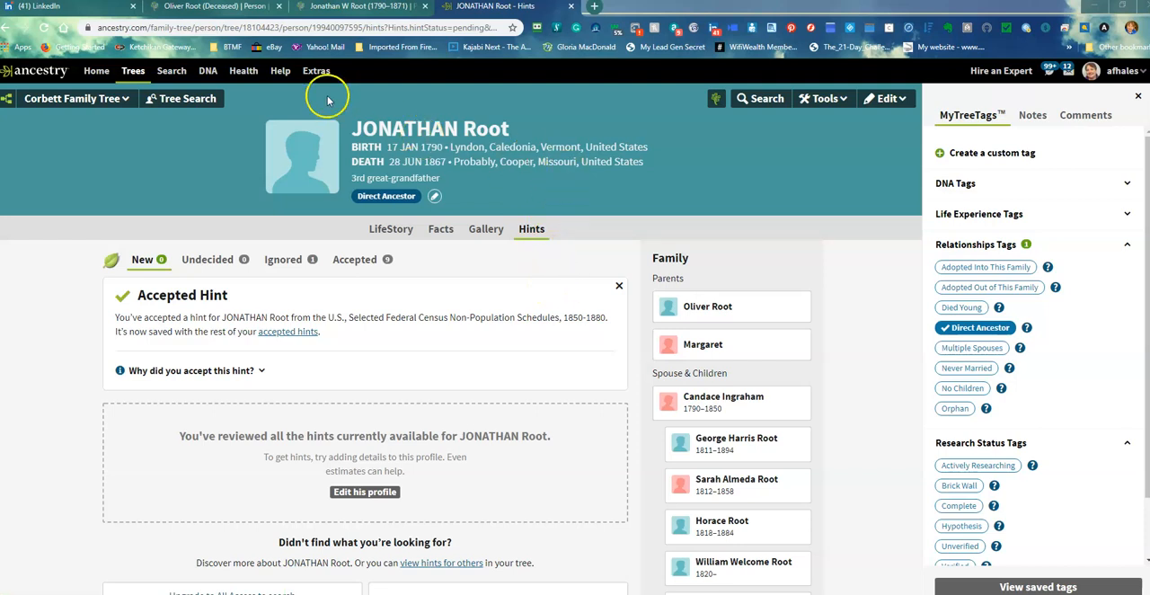
Switch to FamilySearch and show the Details page of the matching ancestor's profile instead of the memories
{"action": "left_click", "coordinate": [199, 7]}
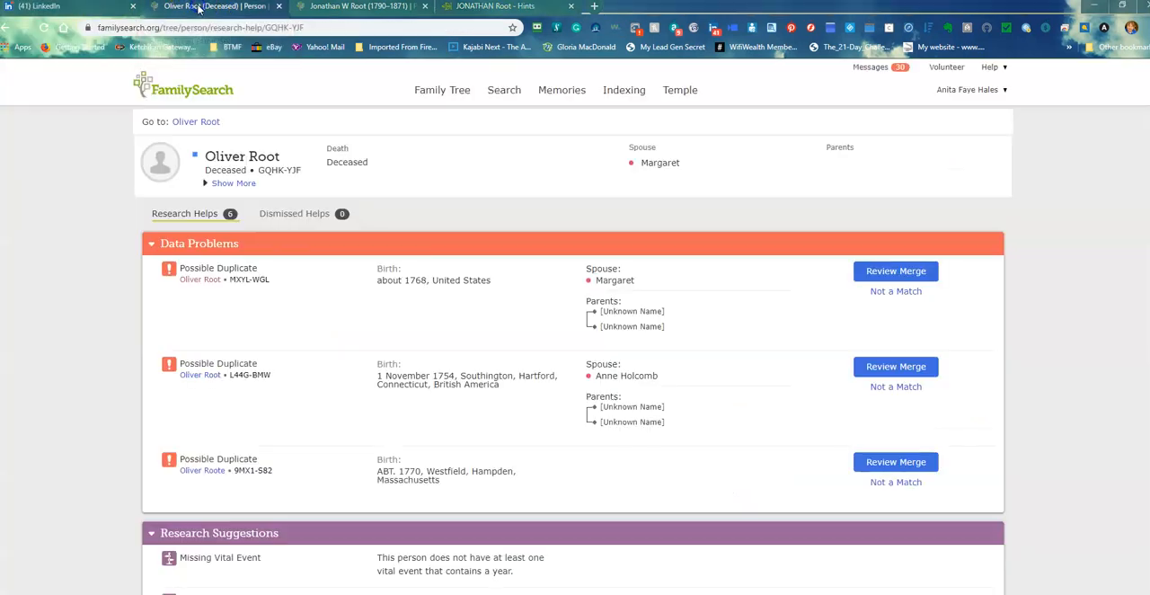
{"action": "left_click", "coordinate": [352, 9]}
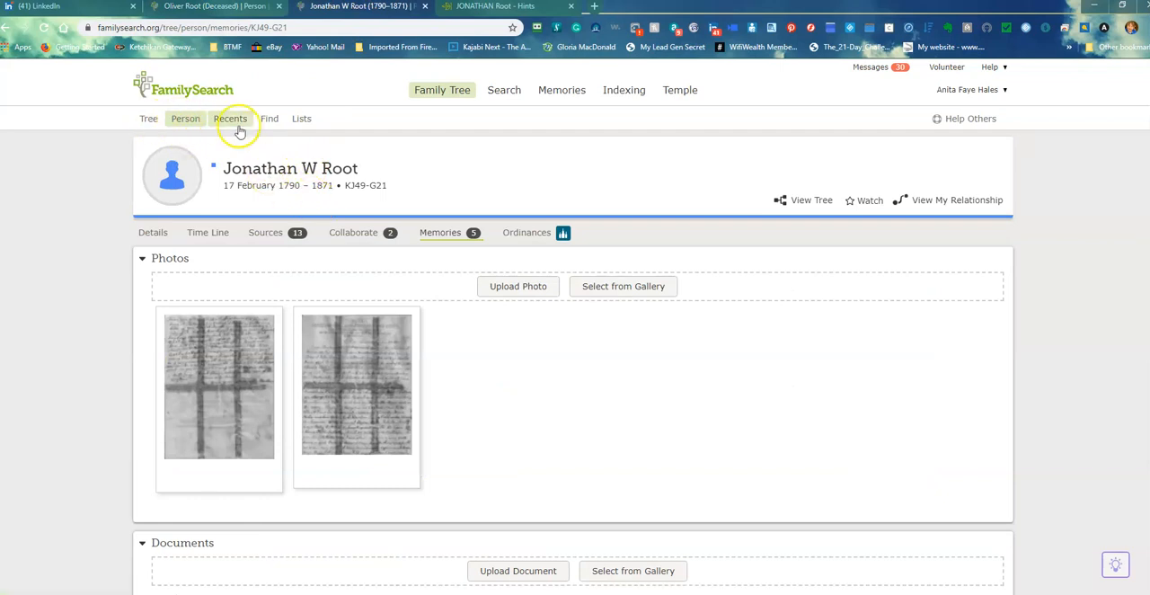
{"action": "left_click", "coordinate": [196, 120]}
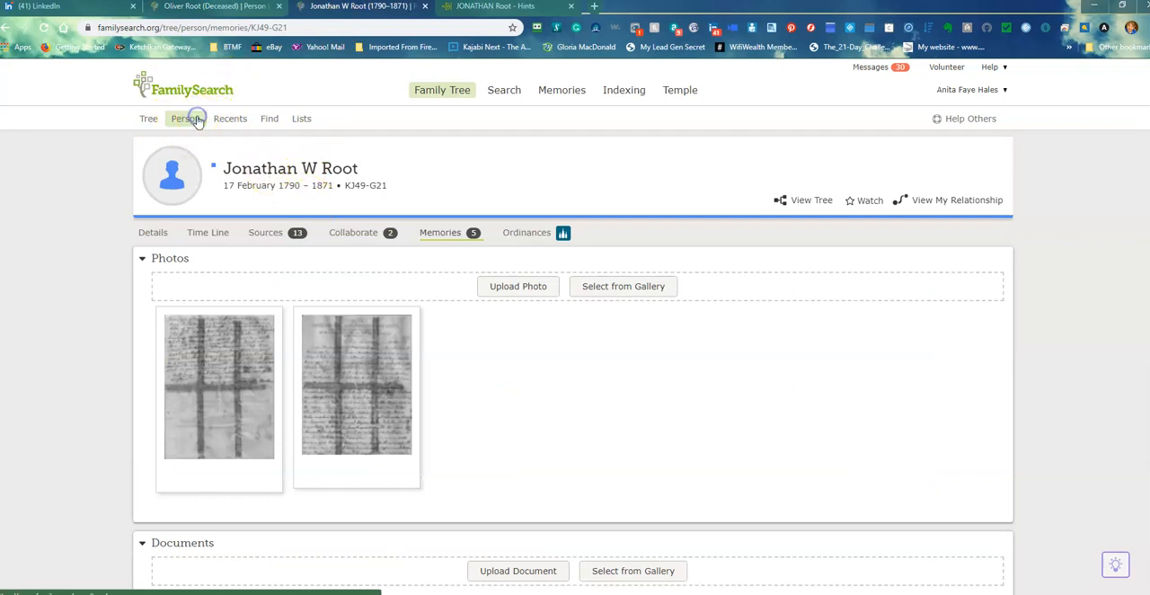
{"action": "left_click", "coordinate": [153, 233]}
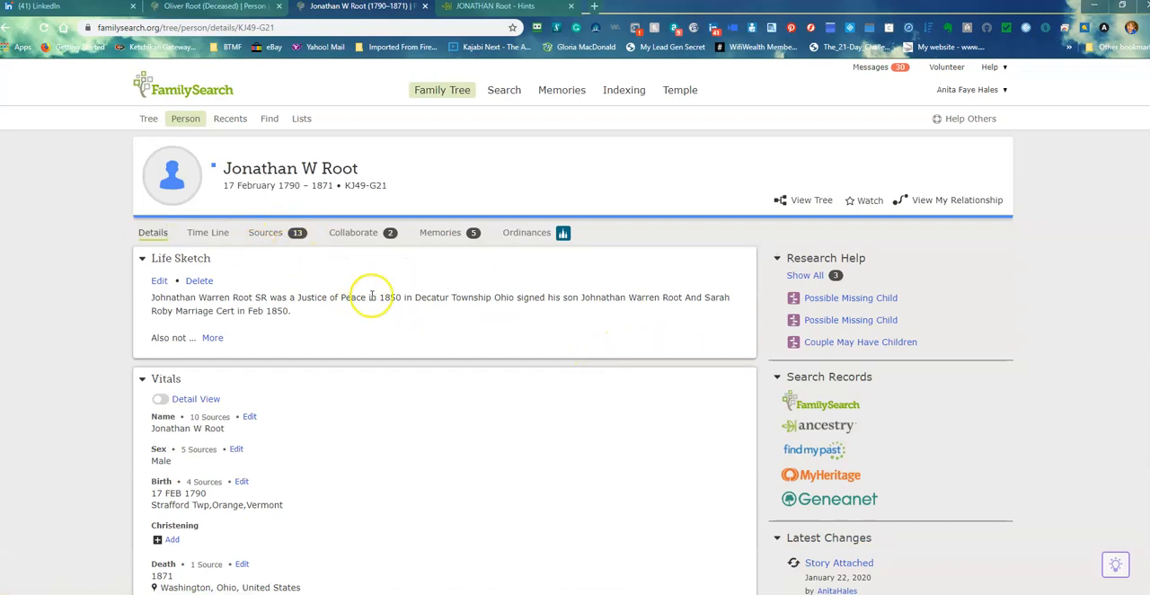
Return to the ancestor's Ancestry profile, start the FamilySearch connection and sign in to renew the expired authorization
{"action": "left_click", "coordinate": [496, 7]}
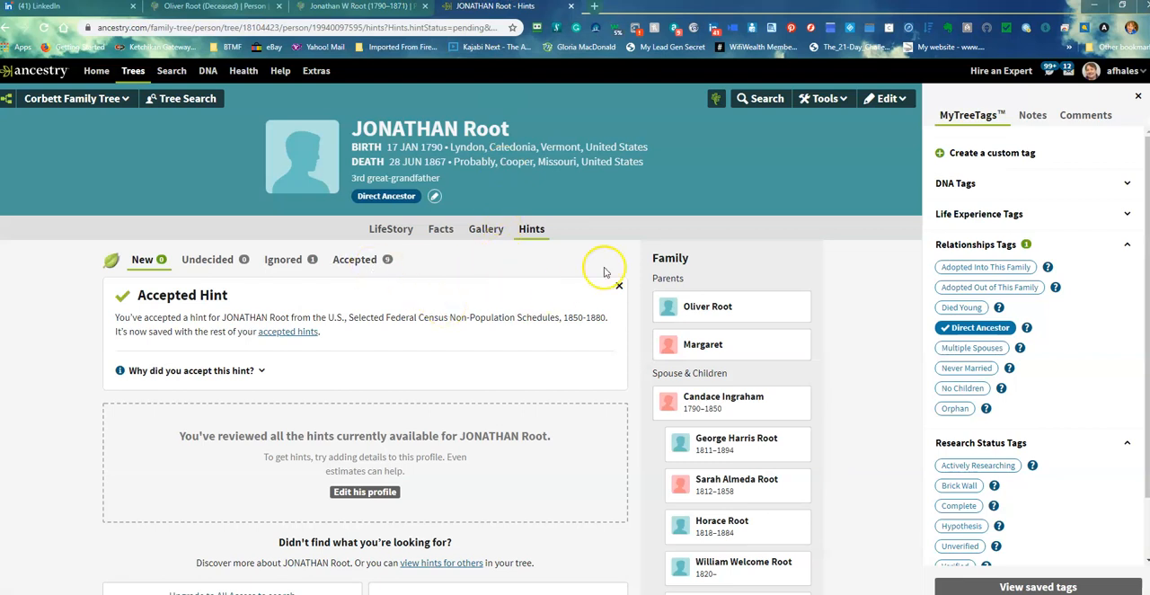
{"action": "left_click", "coordinate": [720, 103]}
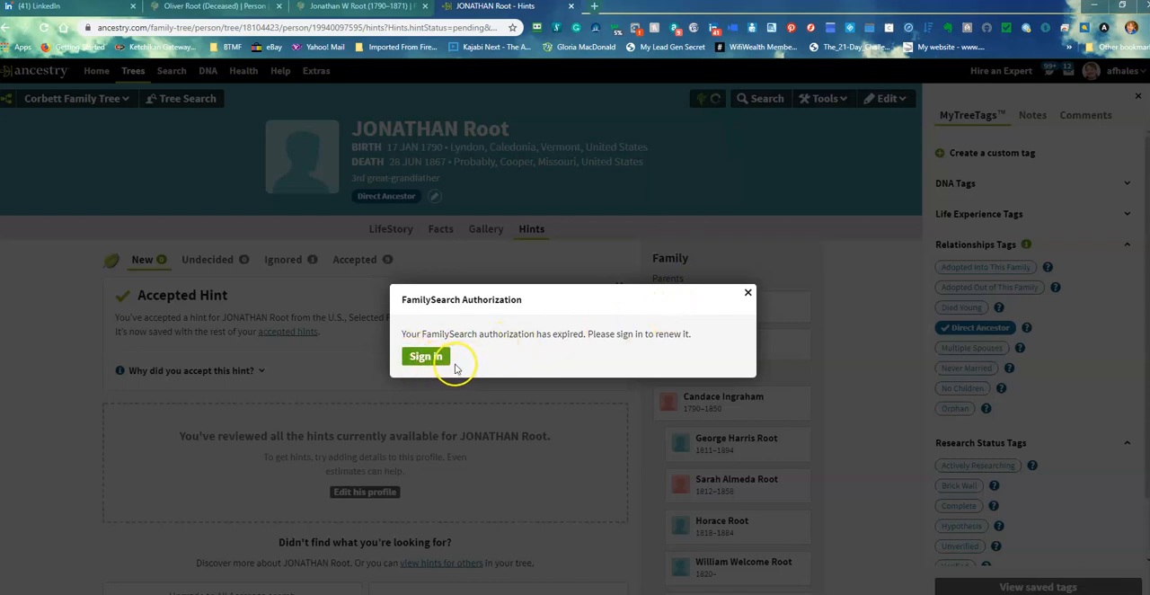
{"action": "left_click", "coordinate": [427, 358]}
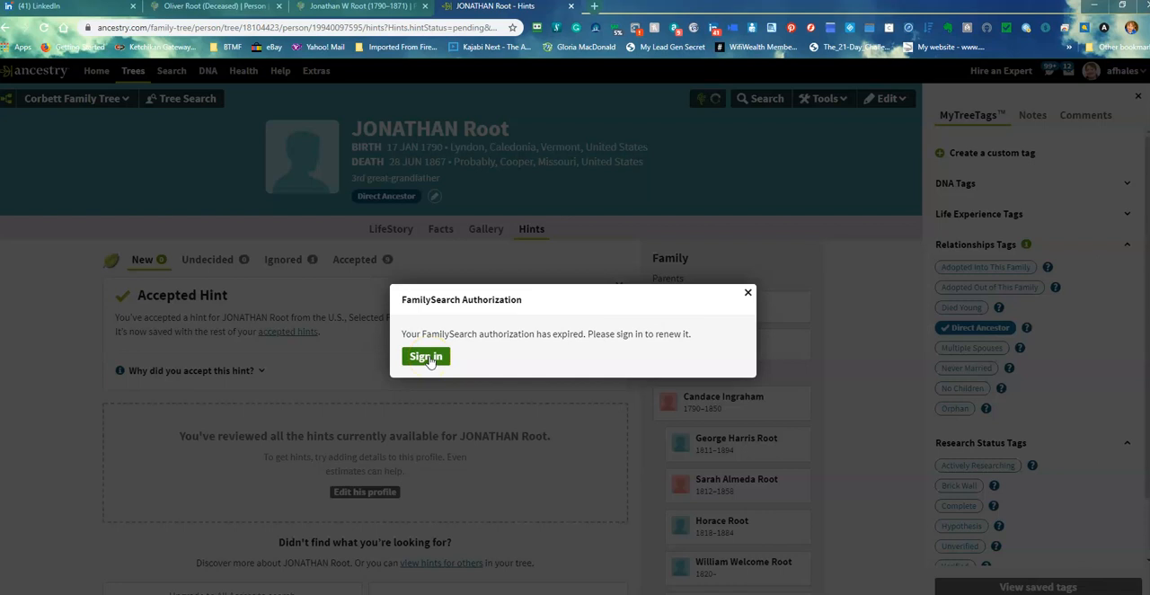
{"action": "left_click", "coordinate": [426, 357]}
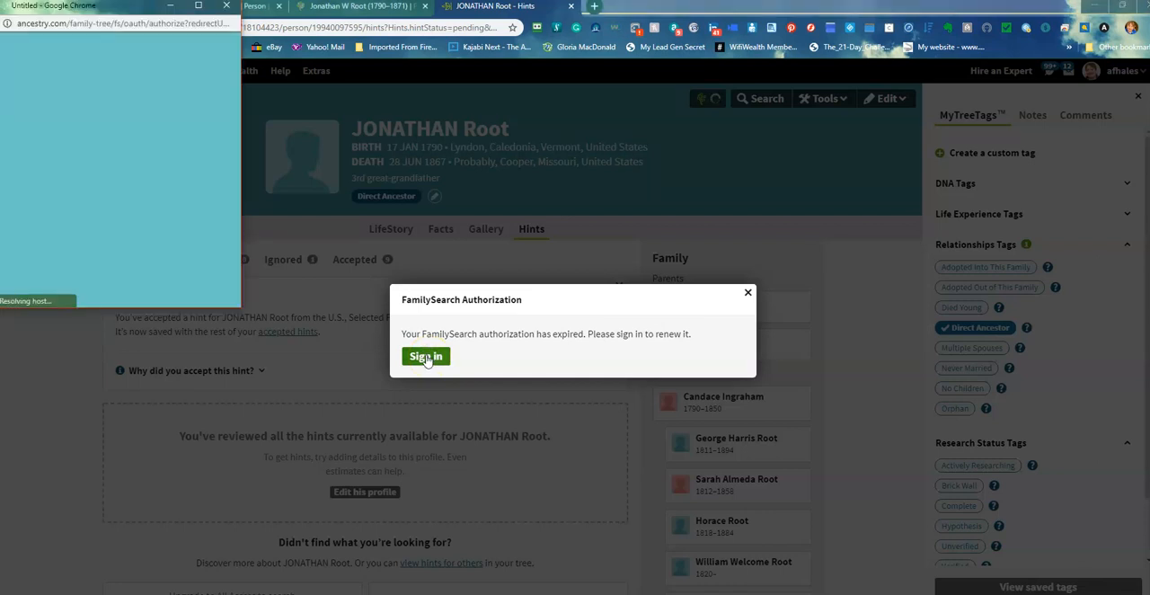
{"action": "left_click", "coordinate": [215, 285]}
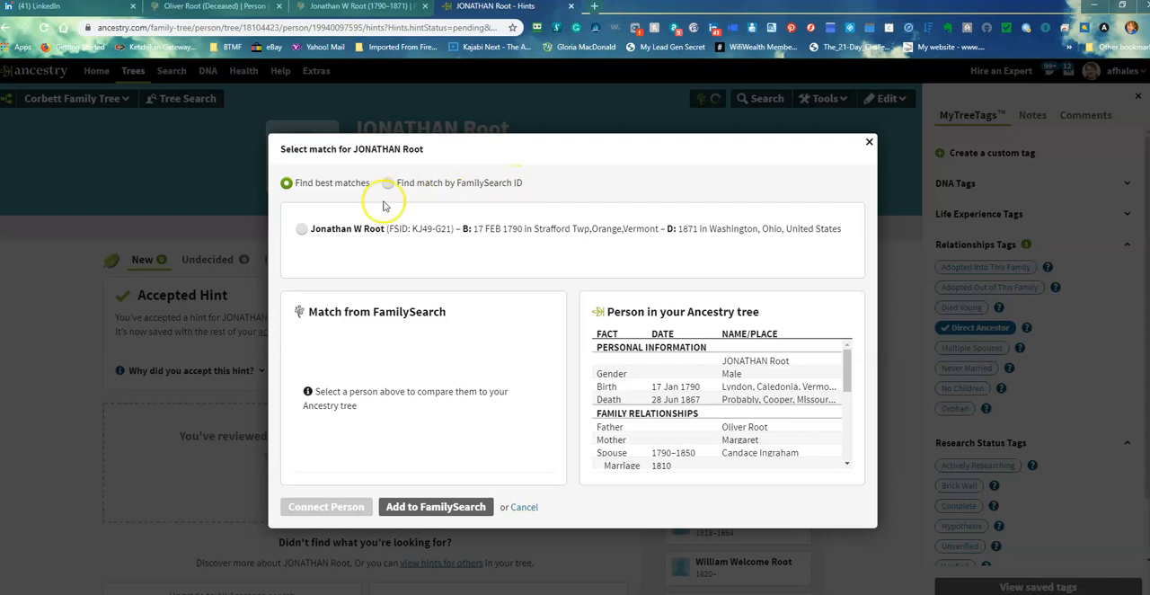
Select the suggested FamilySearch match, compare its facts with the Ancestry person, and connect the two records
{"action": "left_click", "coordinate": [302, 230]}
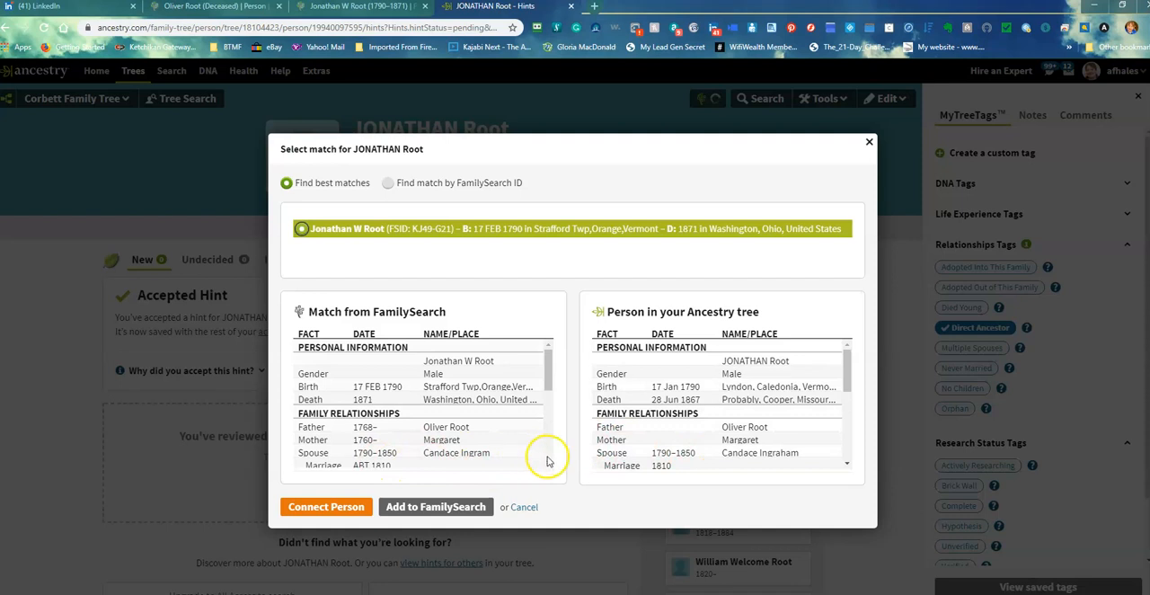
{"action": "left_click_drag", "start_coordinate": [548, 375], "coordinate": [550, 455]}
{"action": "scroll", "coordinate": [550, 454], "scroll_direction": "up", "scroll_amount": 5}
{"action": "mouse_move", "coordinate": [847, 368]}
{"action": "left_mouse_down"}
{"action": "mouse_move", "coordinate": [847, 470]}
{"action": "mouse_move", "coordinate": [850, 381]}
{"action": "left_mouse_up"}
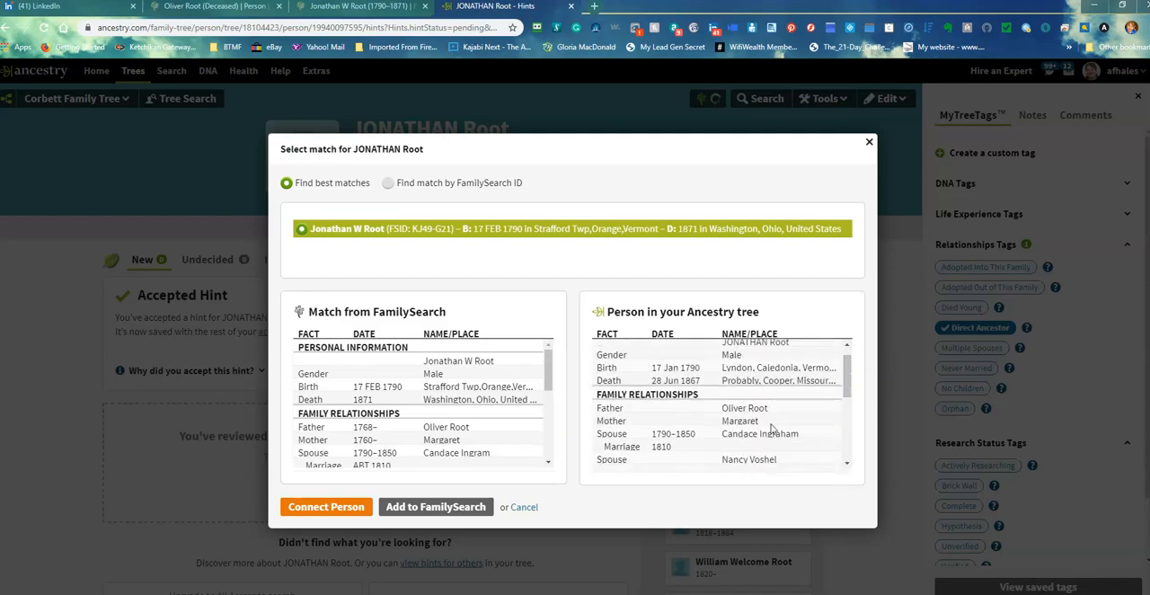
{"action": "left_click", "coordinate": [344, 508]}
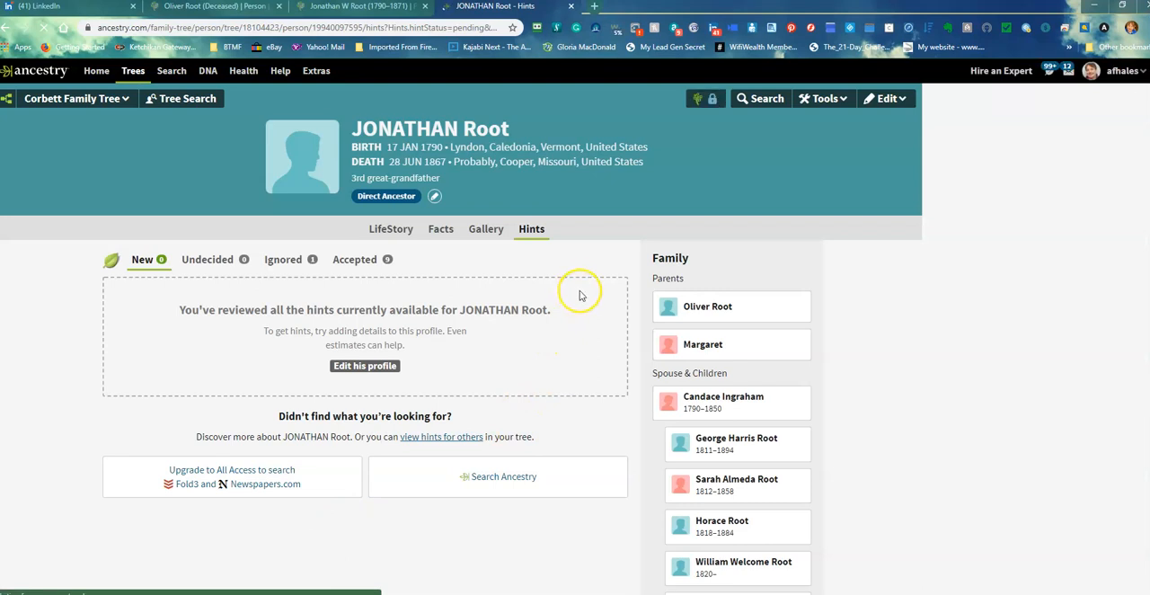
Open the side-by-side comparison of the ancestor's FamilySearch and Ancestry records and look over the listed facts
{"action": "left_click", "coordinate": [698, 105]}
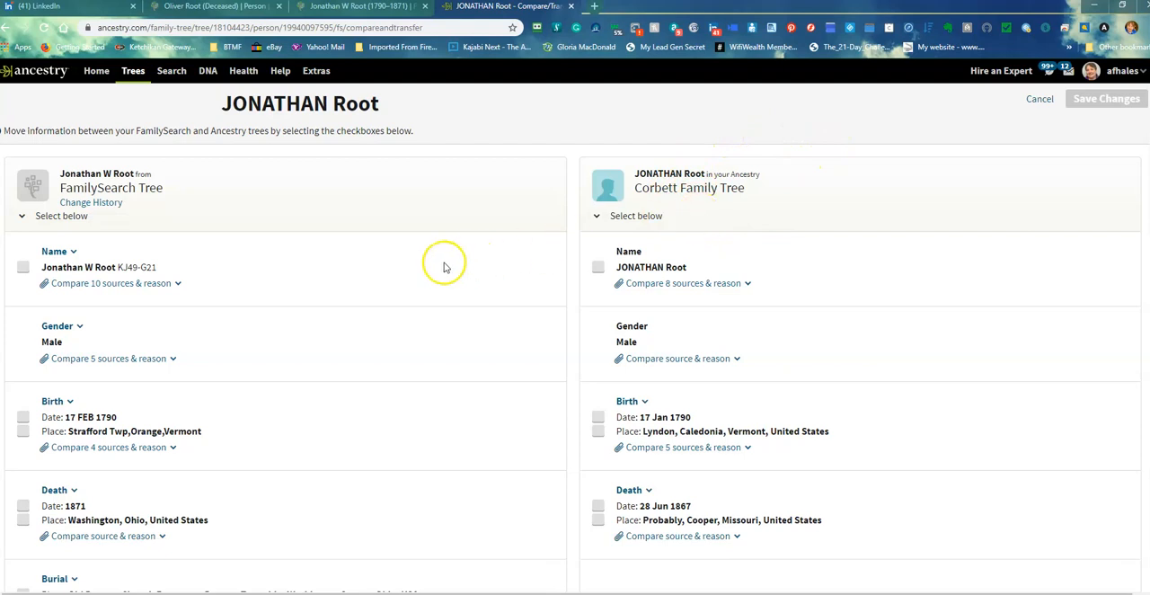
{"action": "scroll", "coordinate": [447, 254], "scroll_direction": "down", "scroll_amount": 2}
{"action": "scroll", "coordinate": [449, 249], "scroll_direction": "up", "scroll_amount": 2}
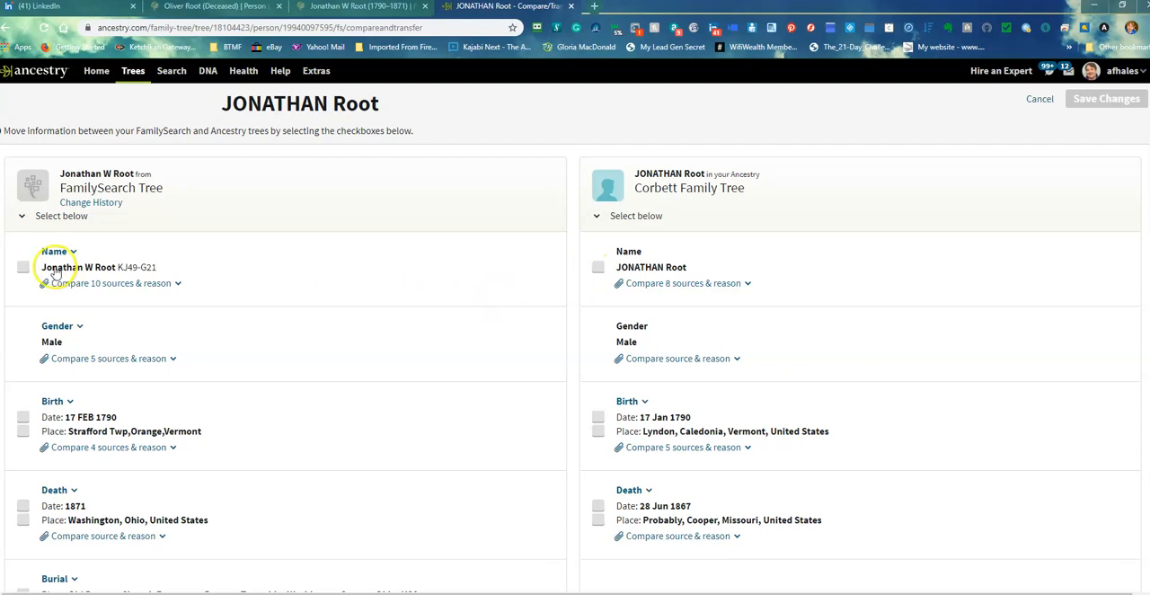
Expand the birth sources and mark the birthplace Lyndon, Caledonia, Vermont, United States for transfer from Ancestry to FamilySearch
{"action": "scroll", "coordinate": [480, 331], "scroll_direction": "down", "scroll_amount": 2}
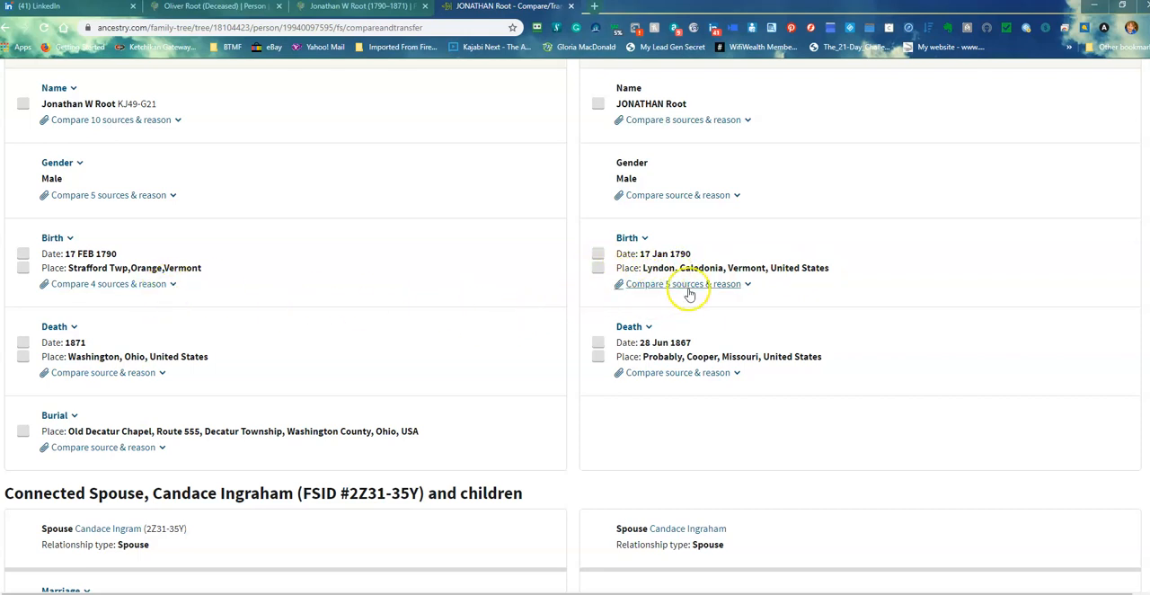
{"action": "left_click", "coordinate": [749, 287]}
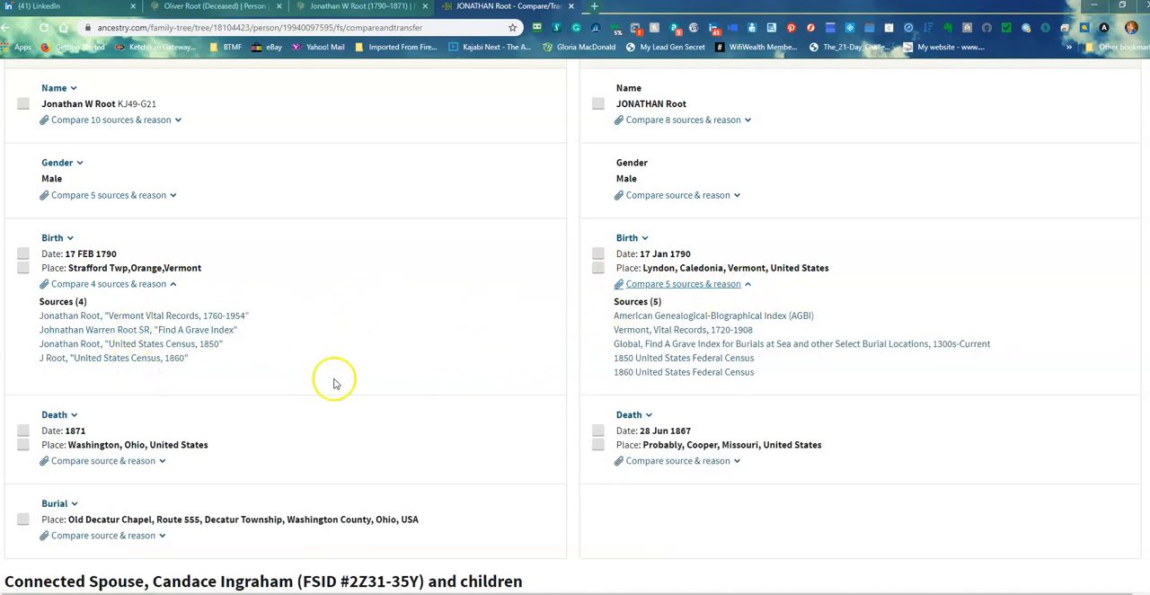
{"action": "left_click", "coordinate": [598, 267]}
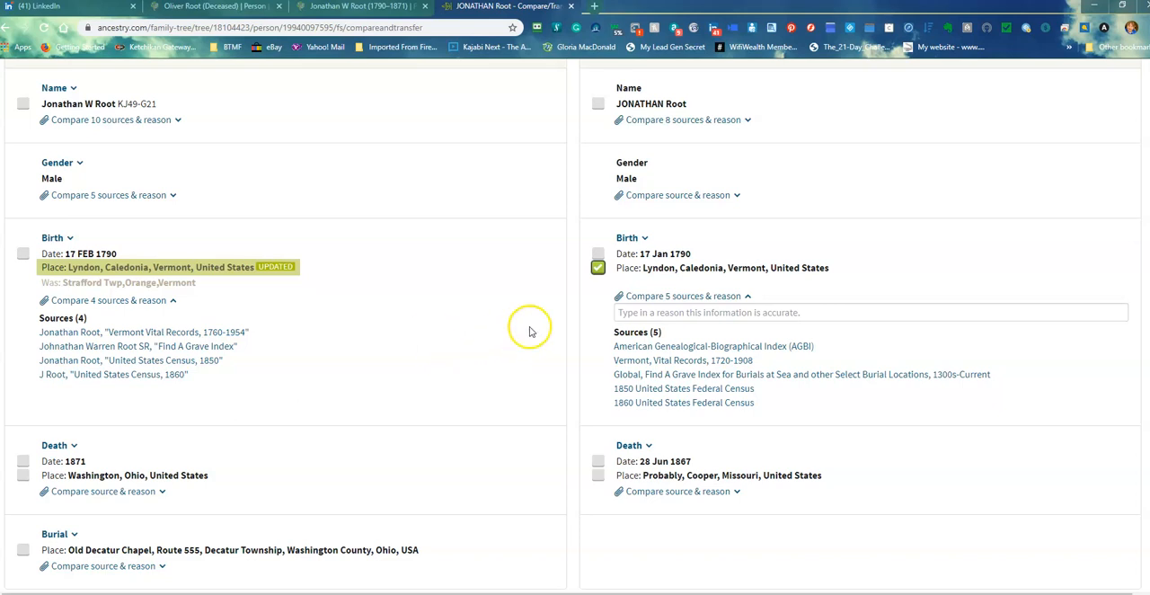
Mark the death date 28 Jun 1867 for transfer to FamilySearch and the Old Decatur Chapel burial place for transfer to Ancestry
{"action": "scroll", "coordinate": [527, 329], "scroll_direction": "down", "scroll_amount": 2}
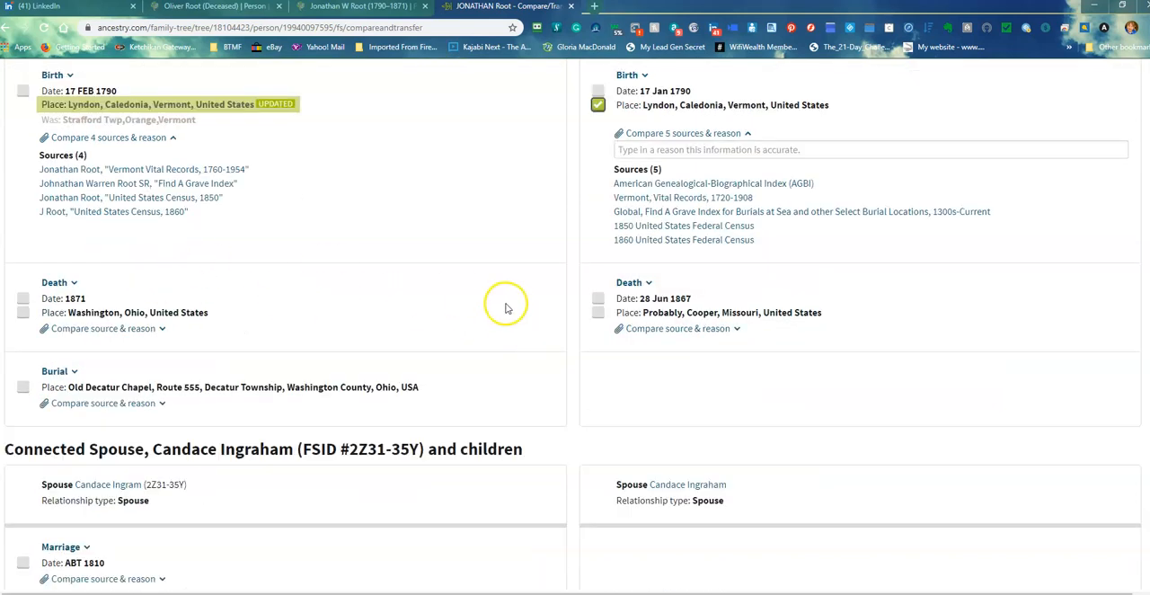
{"action": "left_click", "coordinate": [596, 298]}
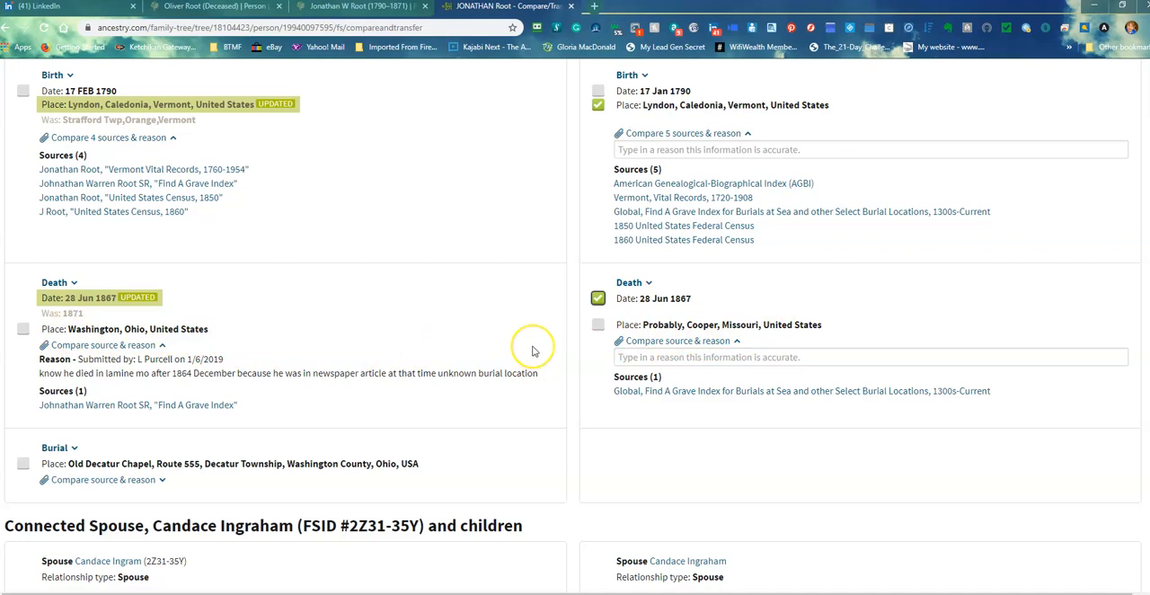
{"action": "scroll", "coordinate": [532, 350], "scroll_direction": "down", "scroll_amount": 2}
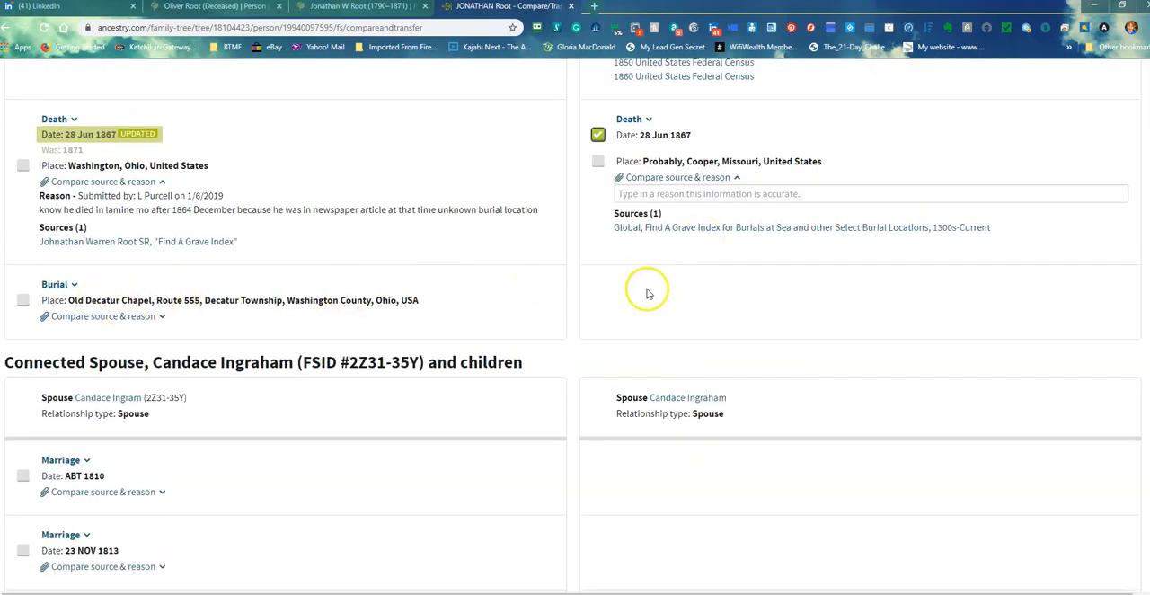
{"action": "left_click", "coordinate": [23, 301]}
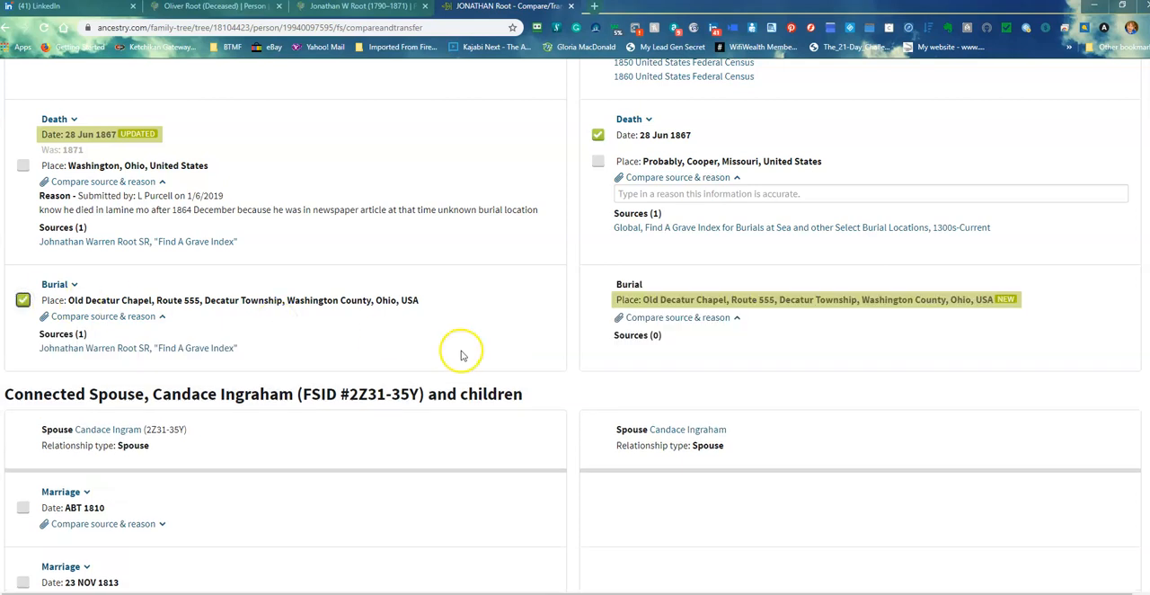
Mark the marriage dates 23 NOV 1813 and ABT 1810 for transfer to Ancestry, and 1810 for transfer to FamilySearch
{"action": "scroll", "coordinate": [550, 353], "scroll_direction": "down", "scroll_amount": 1}
{"action": "scroll", "coordinate": [550, 353], "scroll_direction": "down", "scroll_amount": 3}
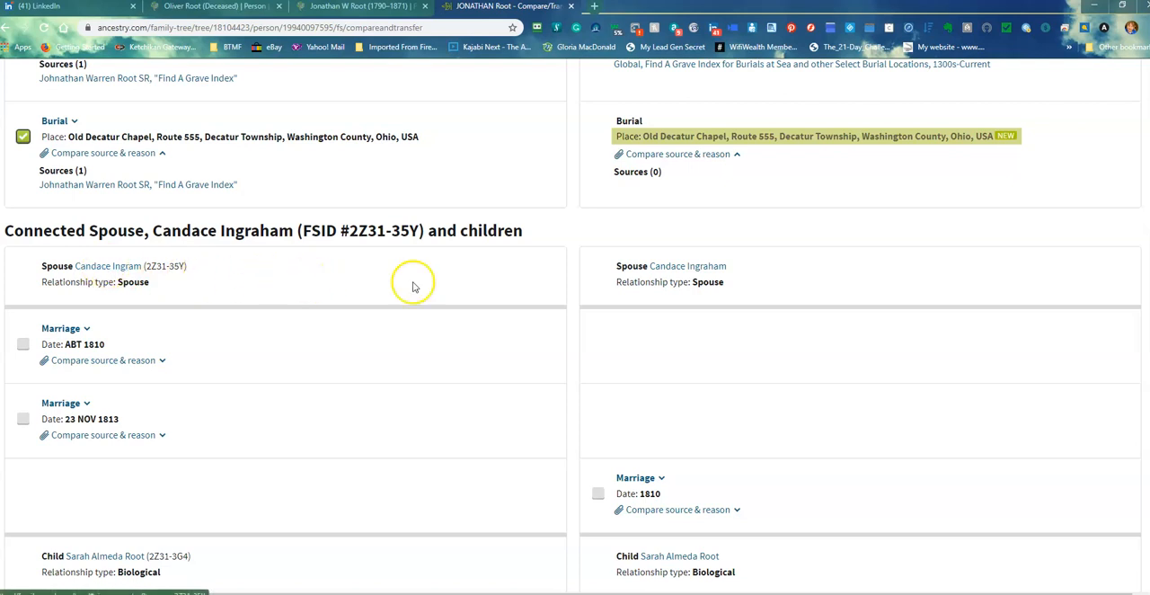
{"action": "scroll", "coordinate": [428, 388], "scroll_direction": "down", "scroll_amount": 4}
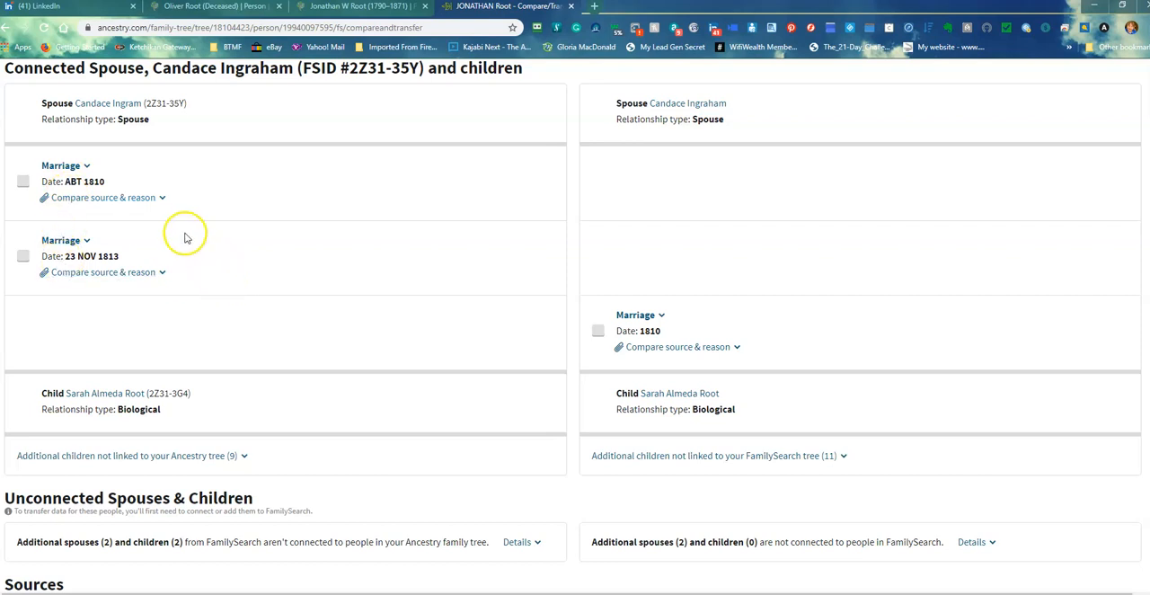
{"action": "left_click", "coordinate": [23, 258]}
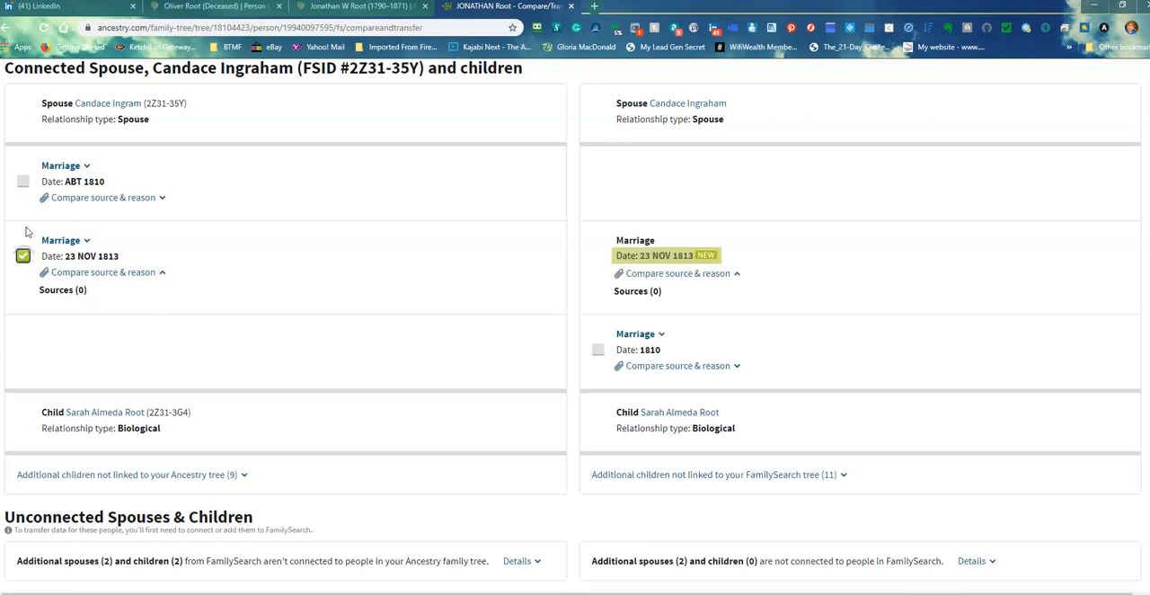
{"action": "left_click", "coordinate": [26, 183]}
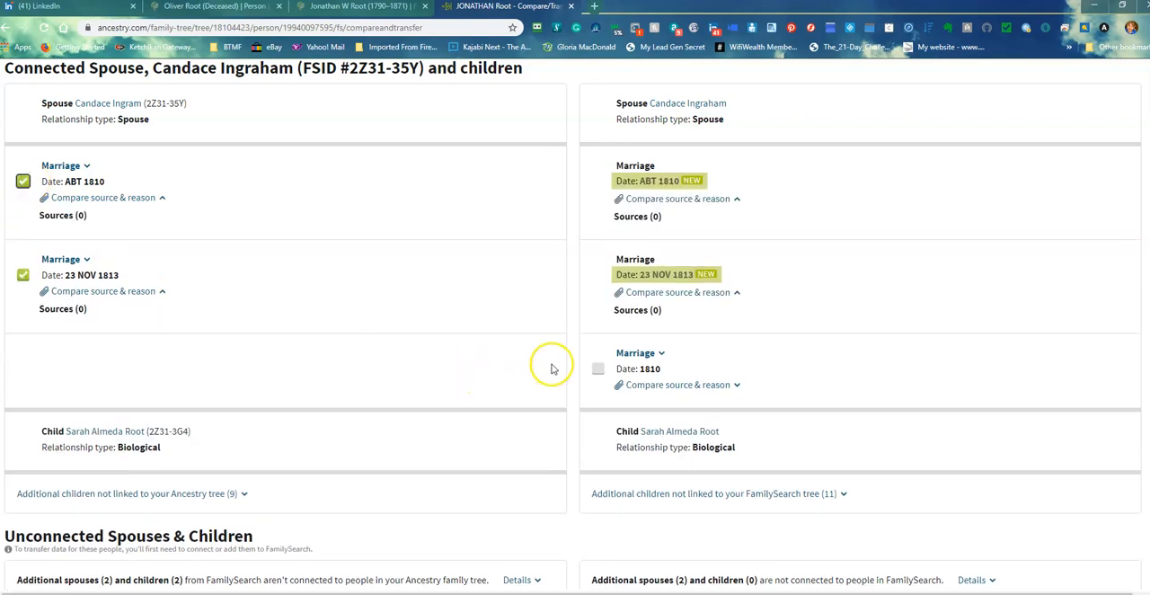
{"action": "left_click", "coordinate": [600, 368]}
Expand the additional children not linked between the two trees and compare both lists
{"action": "scroll", "coordinate": [315, 387], "scroll_direction": "down", "scroll_amount": 2}
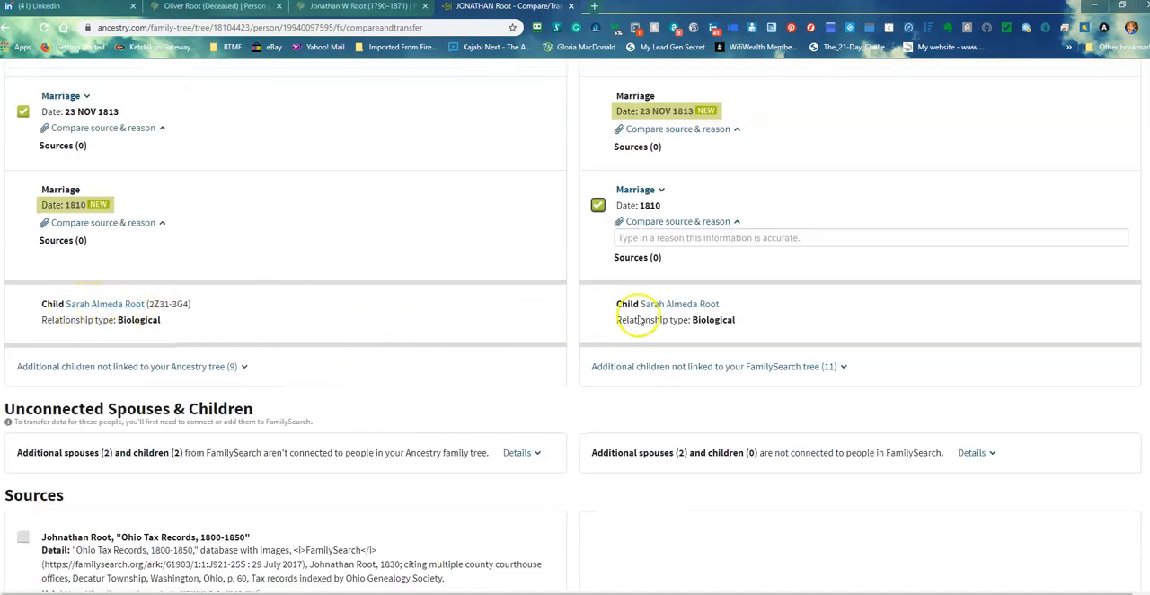
{"action": "scroll", "coordinate": [457, 411], "scroll_direction": "down", "scroll_amount": 2}
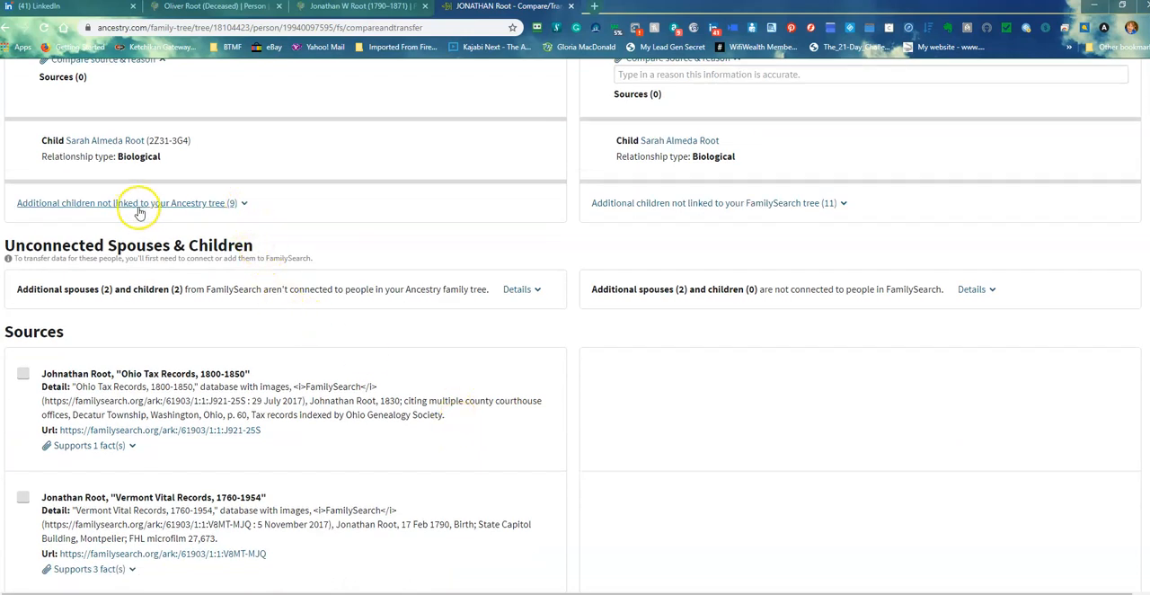
{"action": "left_click", "coordinate": [244, 204]}
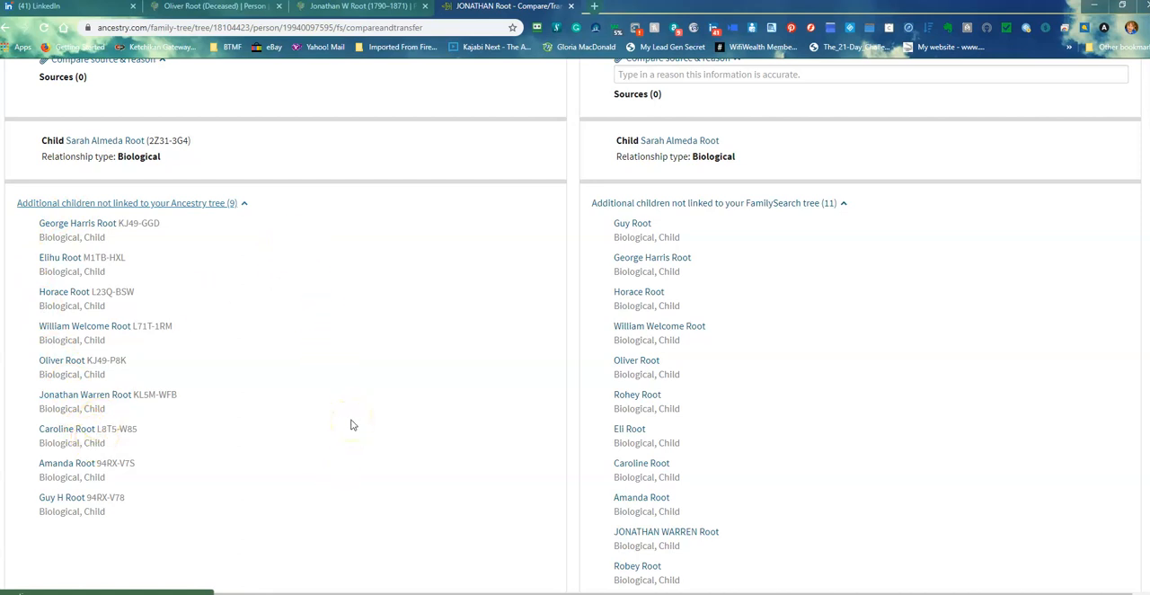
{"action": "scroll", "coordinate": [398, 376], "scroll_direction": "up", "scroll_amount": 5}
{"action": "scroll", "coordinate": [431, 343], "scroll_direction": "down", "scroll_amount": 4}
{"action": "scroll", "coordinate": [431, 347], "scroll_direction": "down", "scroll_amount": 3}
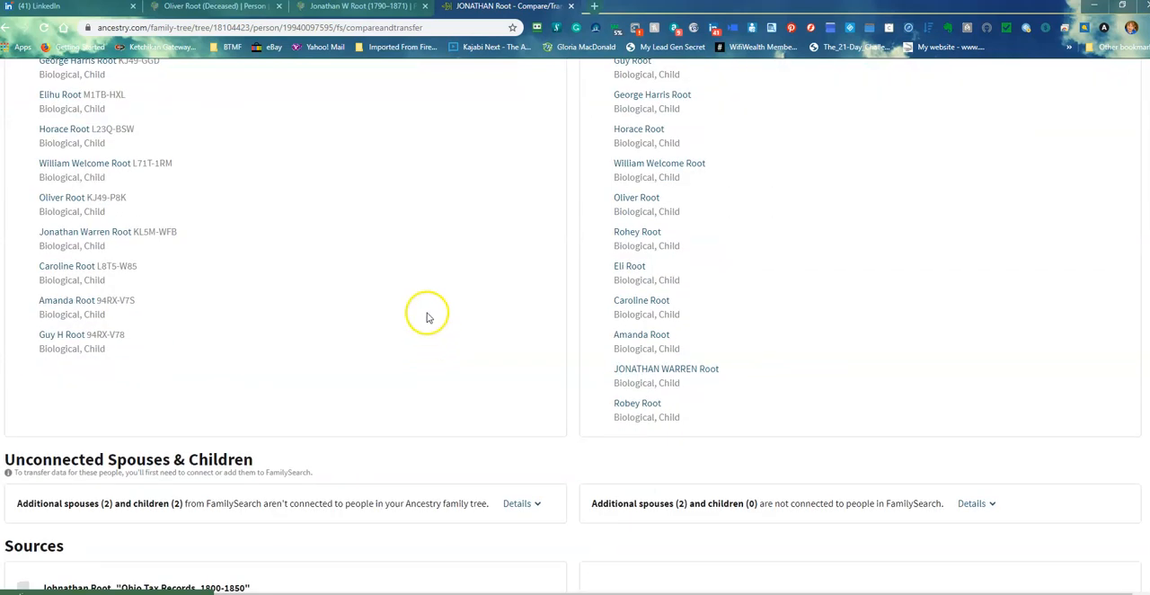
{"action": "scroll", "coordinate": [427, 316], "scroll_direction": "up", "scroll_amount": 2}
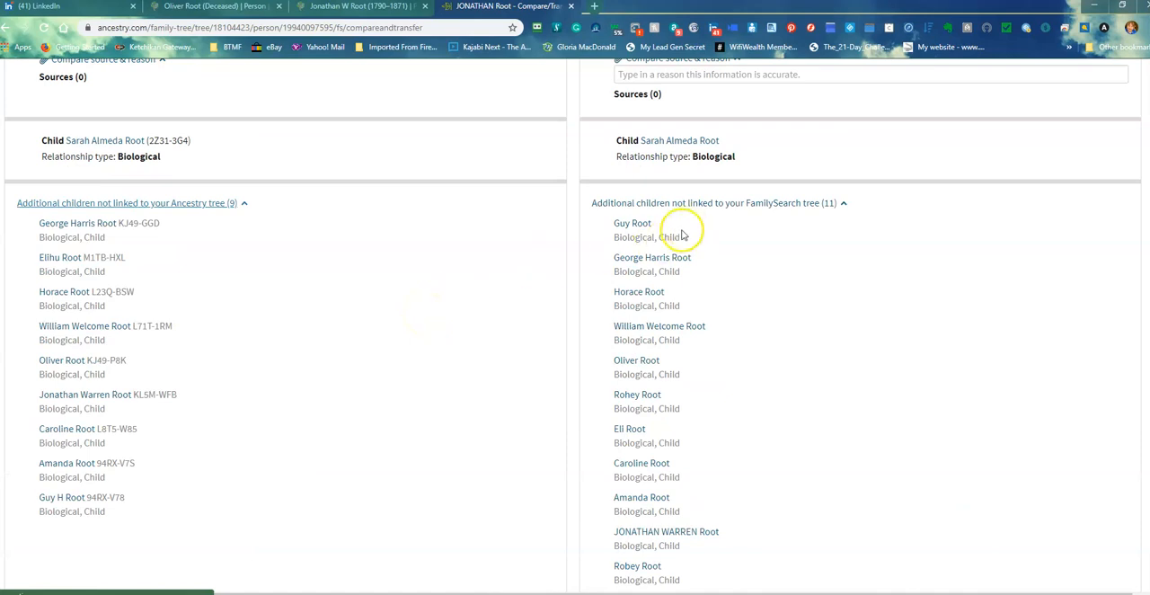
Expand the unconnected spouses and children details, compare both sides, and look over the FamilySearch sources
{"action": "scroll", "coordinate": [431, 337], "scroll_direction": "down", "scroll_amount": 5}
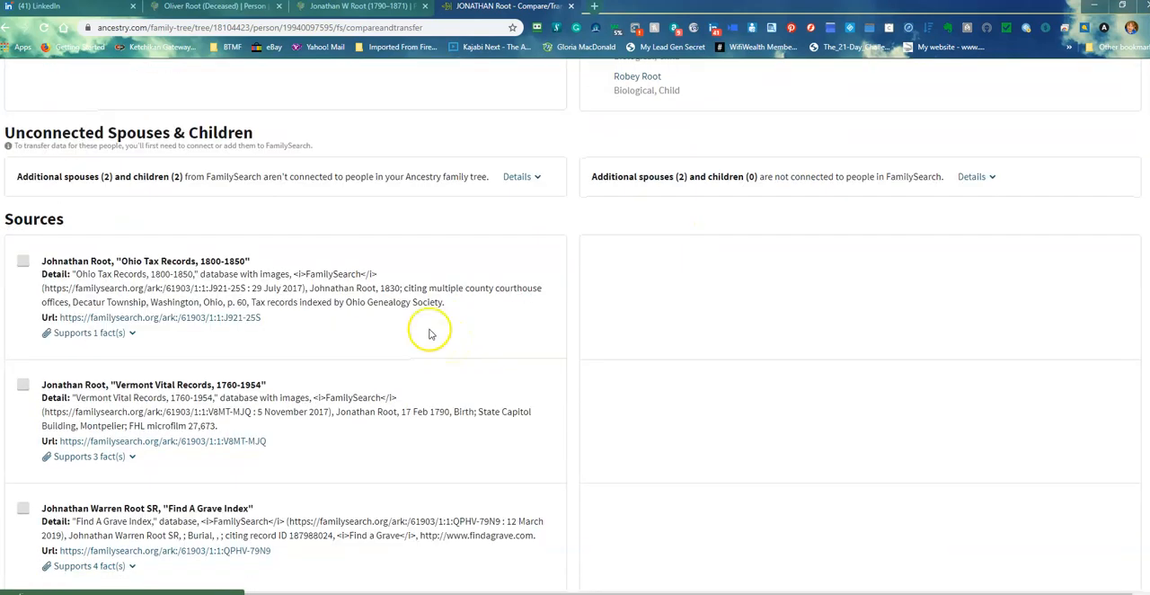
{"action": "left_click", "coordinate": [970, 177]}
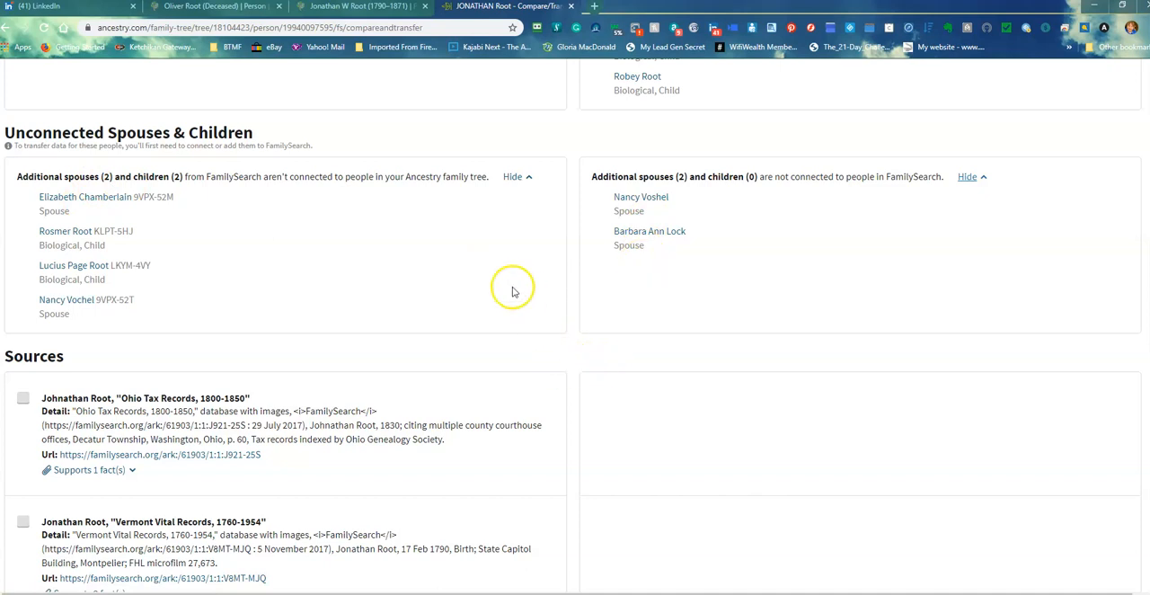
{"action": "scroll", "coordinate": [443, 285], "scroll_direction": "down", "scroll_amount": 2}
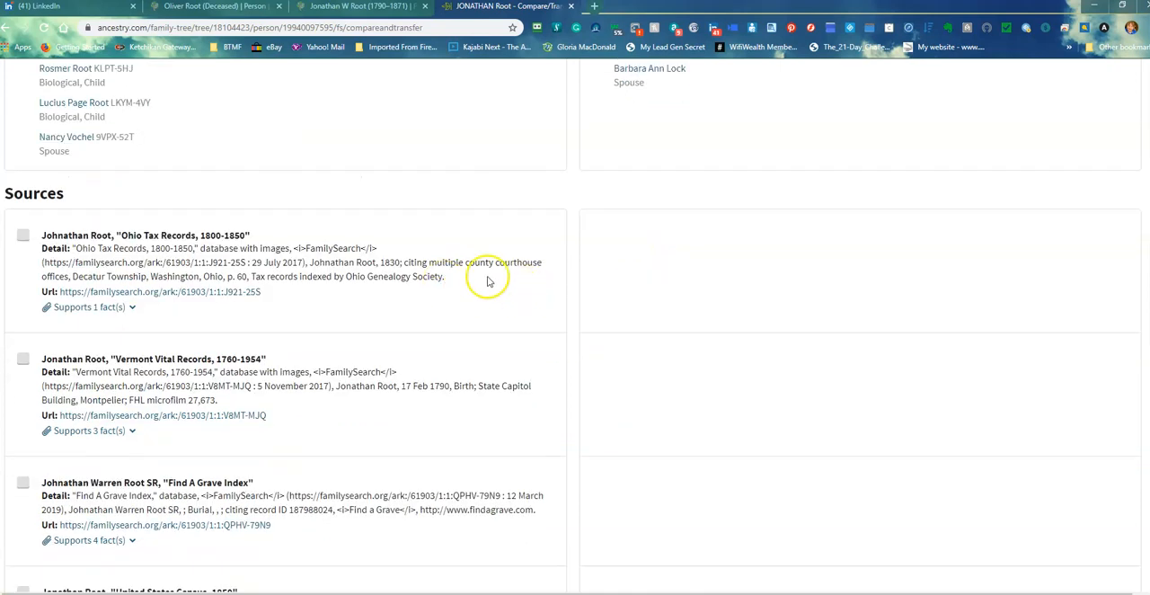
{"action": "scroll", "coordinate": [359, 270], "scroll_direction": "up", "scroll_amount": 4}
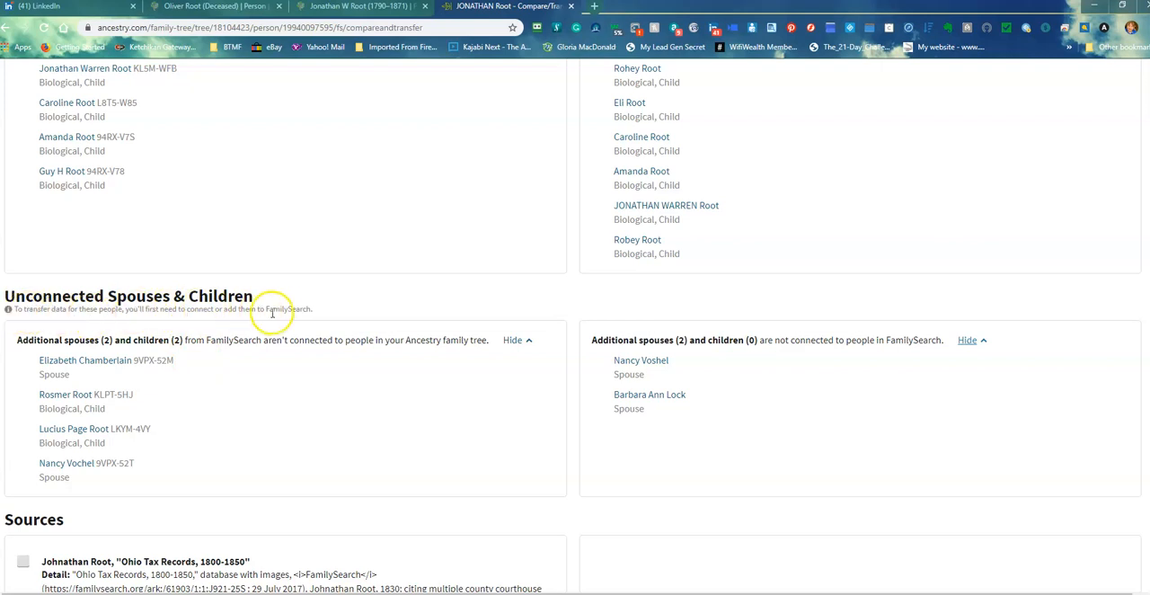
{"action": "scroll", "coordinate": [495, 396], "scroll_direction": "down", "scroll_amount": 2}
{"action": "scroll", "coordinate": [495, 396], "scroll_direction": "down", "scroll_amount": 2}
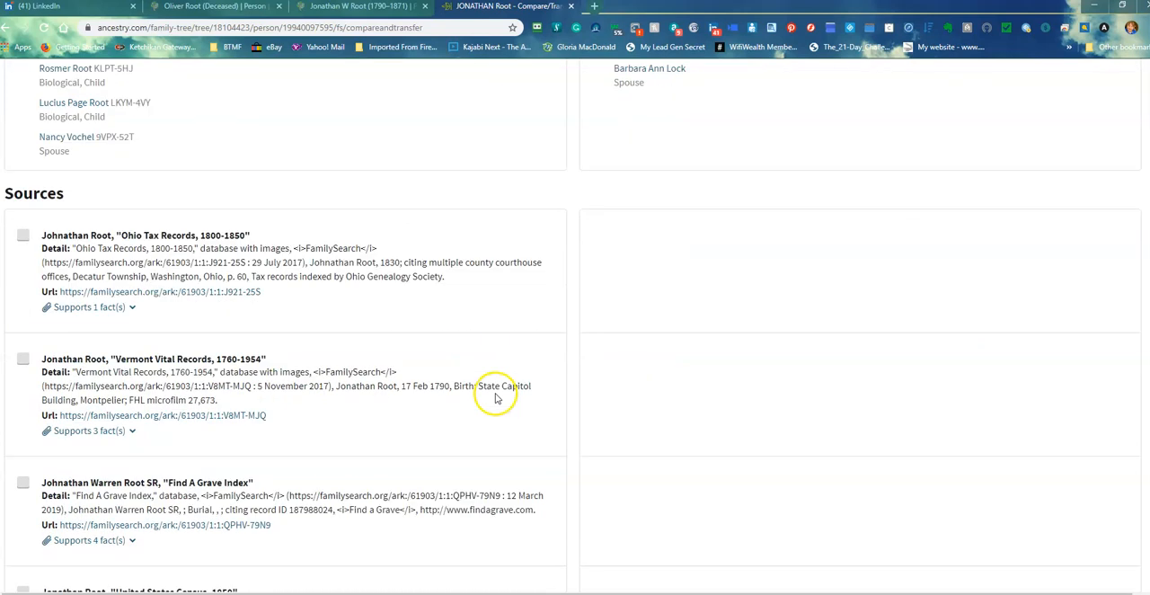
Mark the FamilySearch sources Ohio Tax Records 1800-1850, Vermont Vital Records 1760-1954 and Find A Grave Index for transfer to Ancestry
{"action": "left_click", "coordinate": [23, 234]}
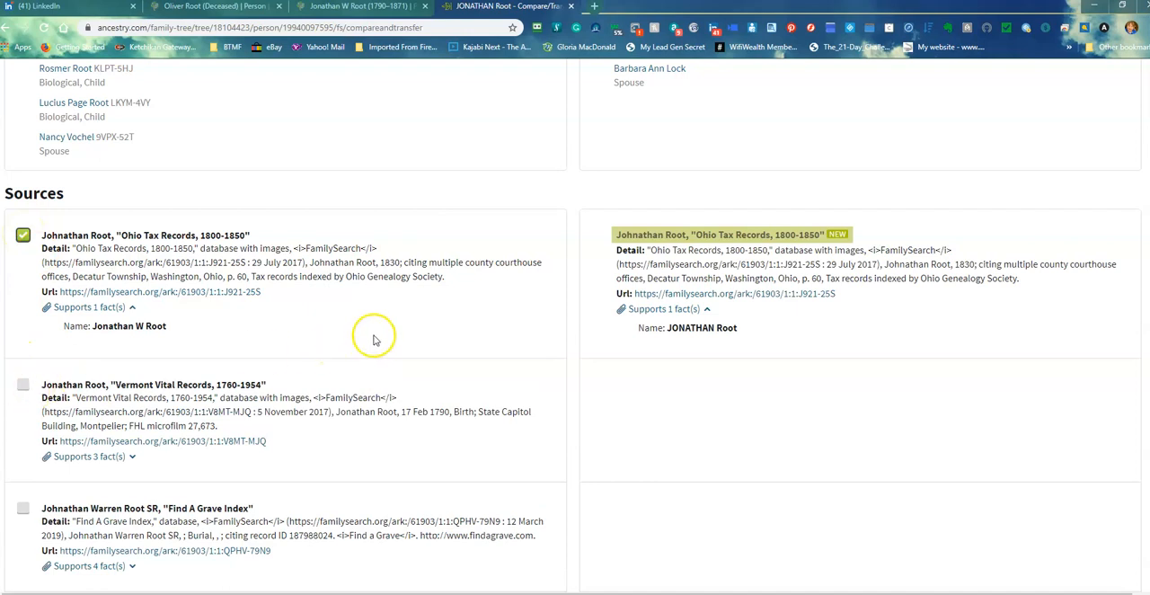
{"action": "scroll", "coordinate": [386, 305], "scroll_direction": "down", "scroll_amount": 2}
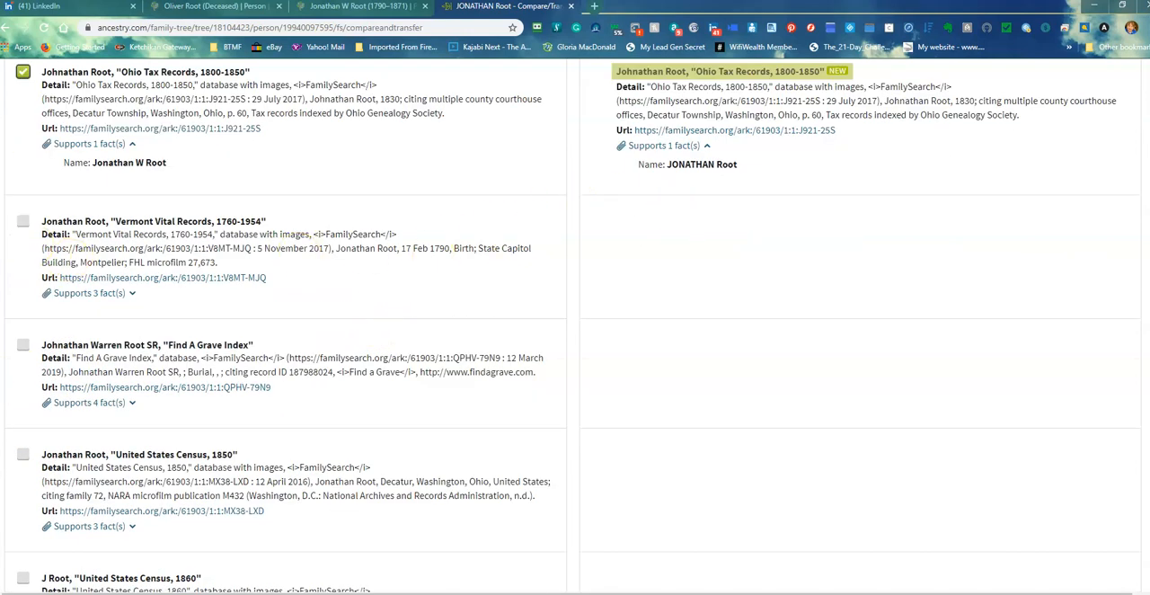
{"action": "left_click", "coordinate": [22, 223]}
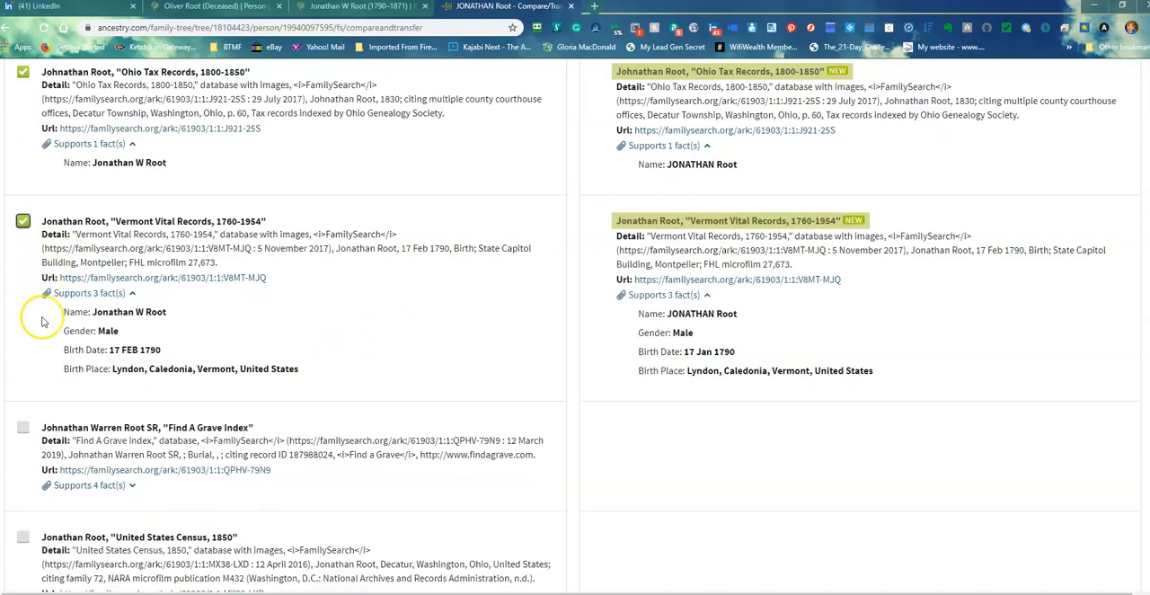
{"action": "left_click", "coordinate": [25, 429]}
Mark the FamilySearch 1850 and 1860 United States Census sources and both Ohio County Marriages 1789-2013 sources for transfer to Ancestry
{"action": "scroll", "coordinate": [386, 308], "scroll_direction": "down", "scroll_amount": 4}
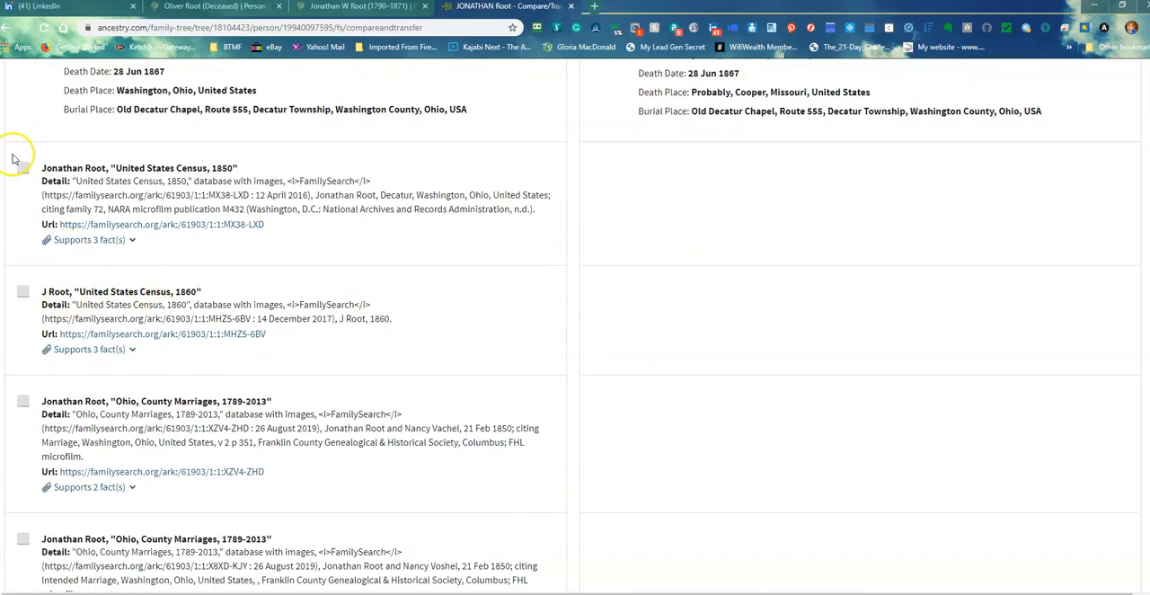
{"action": "left_click", "coordinate": [23, 169]}
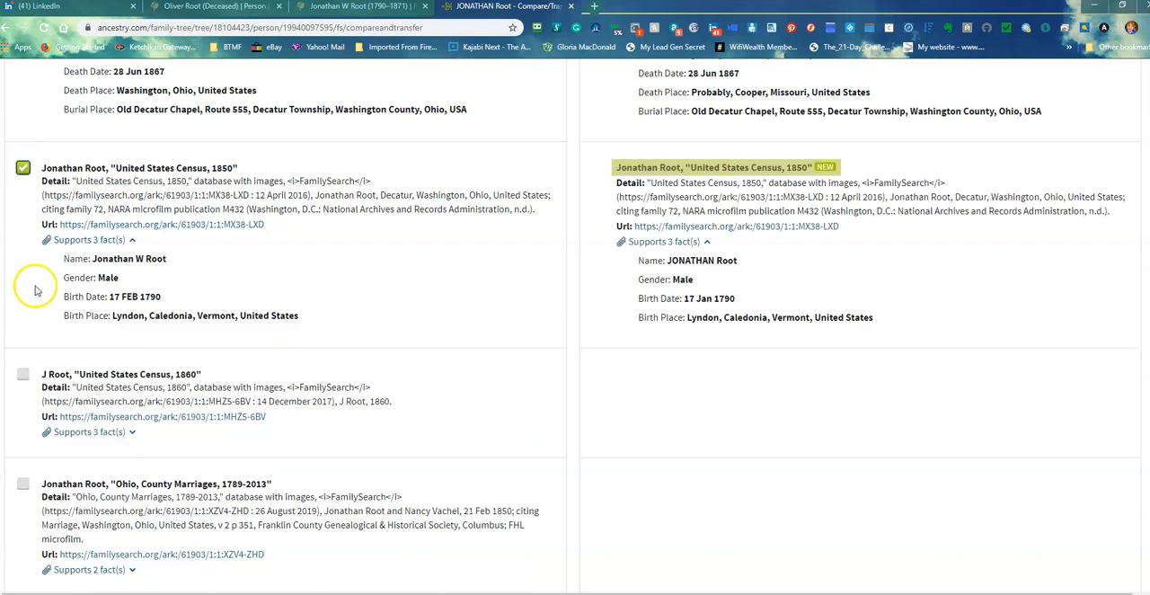
{"action": "left_click", "coordinate": [22, 373]}
{"action": "scroll", "coordinate": [90, 281], "scroll_direction": "down", "scroll_amount": 5}
{"action": "left_click", "coordinate": [23, 240]}
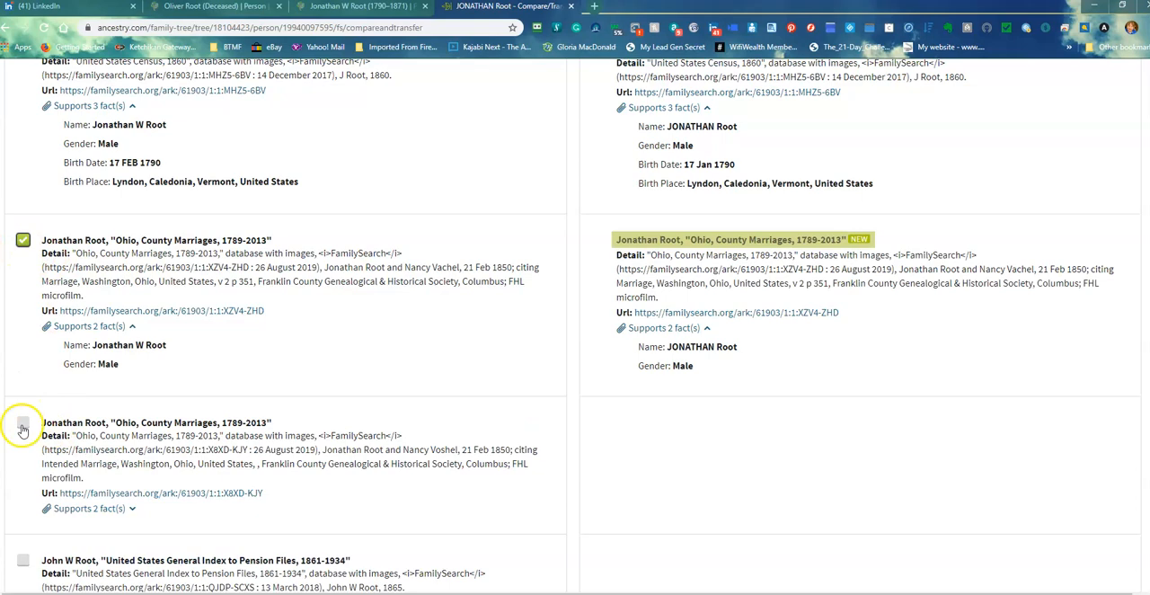
{"action": "left_click", "coordinate": [22, 422]}
Mark all three United States General Index to Pension Files 1861-1934 sources for transfer to Ancestry
{"action": "scroll", "coordinate": [279, 391], "scroll_direction": "down", "scroll_amount": 6}
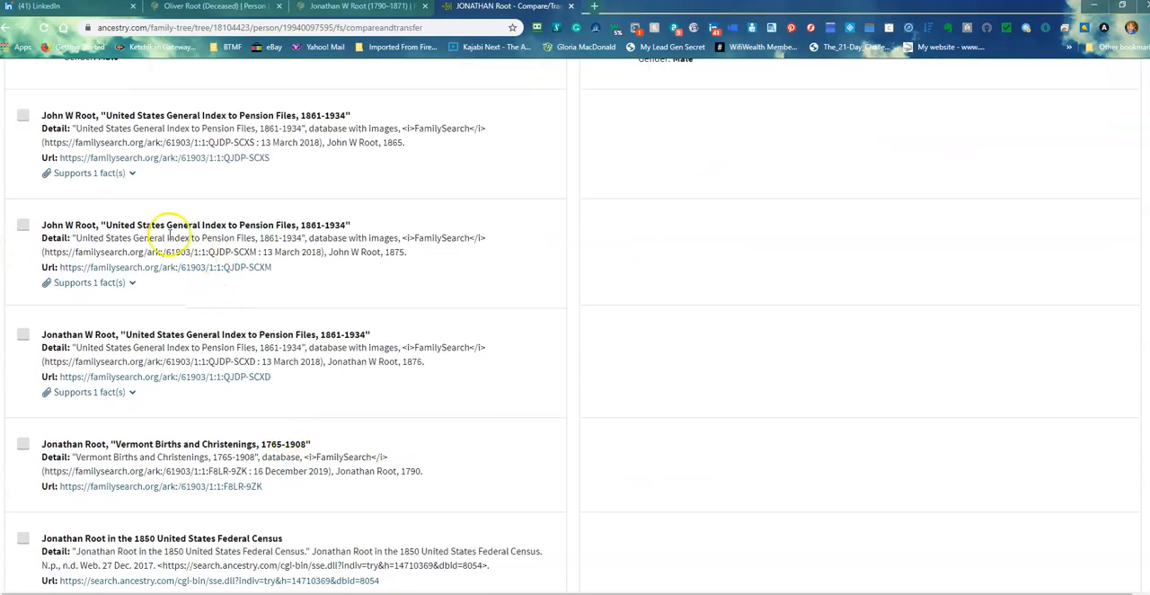
{"action": "left_click", "coordinate": [22, 115]}
{"action": "left_click", "coordinate": [23, 251]}
{"action": "left_click", "coordinate": [21, 388]}
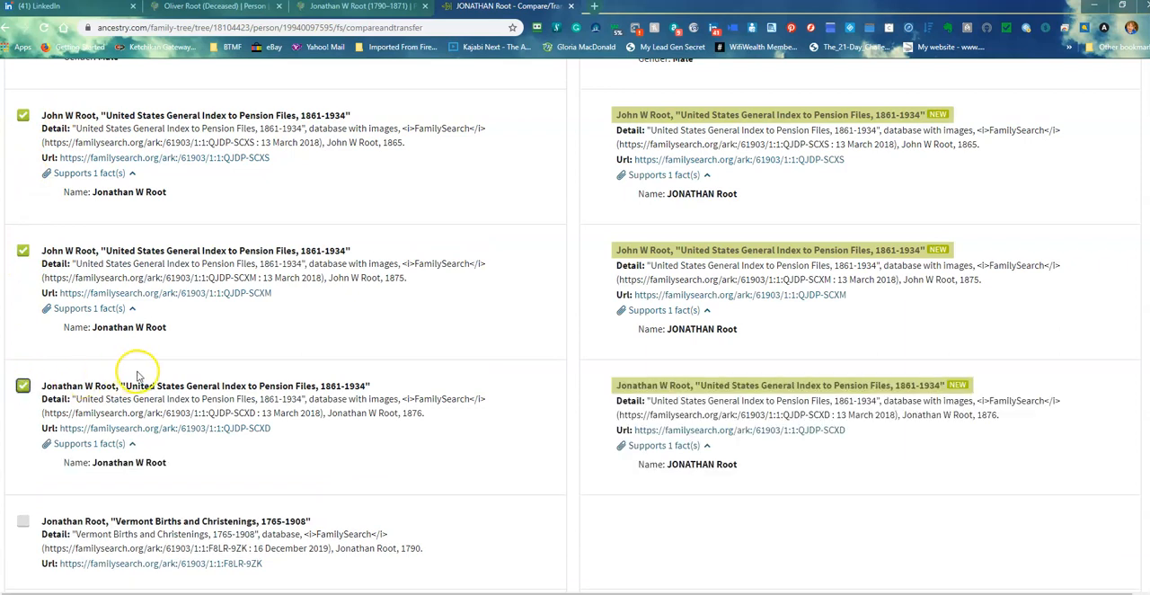
Mark the Vermont Births and Christenings, 1850 United States Federal Census and Legacy NFS sources for transfer to Ancestry
{"action": "scroll", "coordinate": [140, 366], "scroll_direction": "down", "scroll_amount": 4}
{"action": "left_click", "coordinate": [22, 194]}
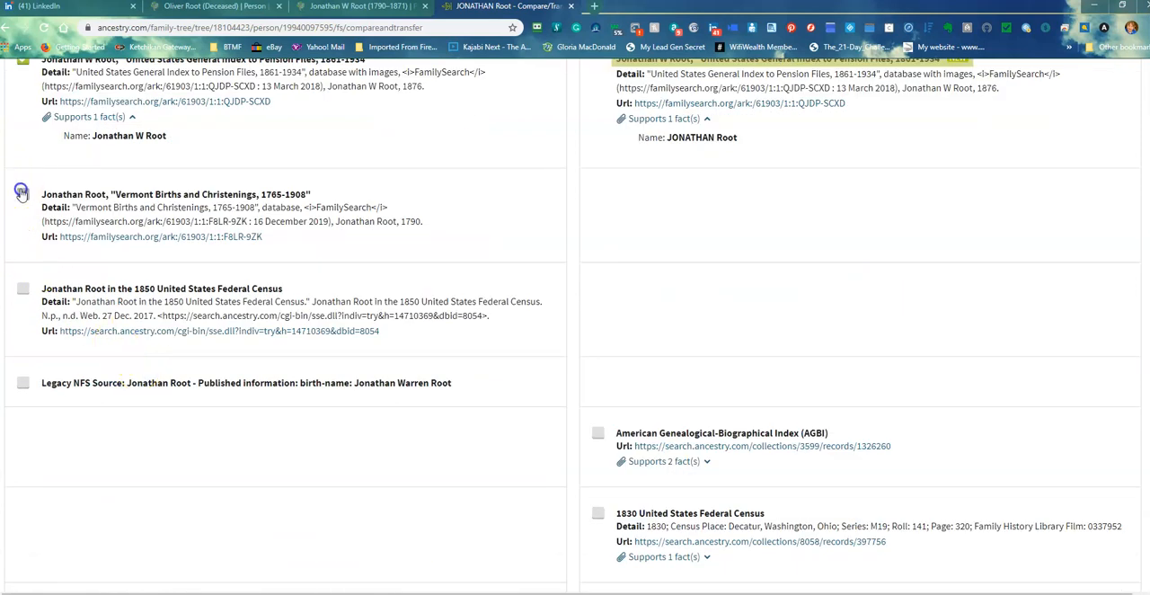
{"action": "left_click", "coordinate": [24, 290]}
{"action": "left_click", "coordinate": [23, 385]}
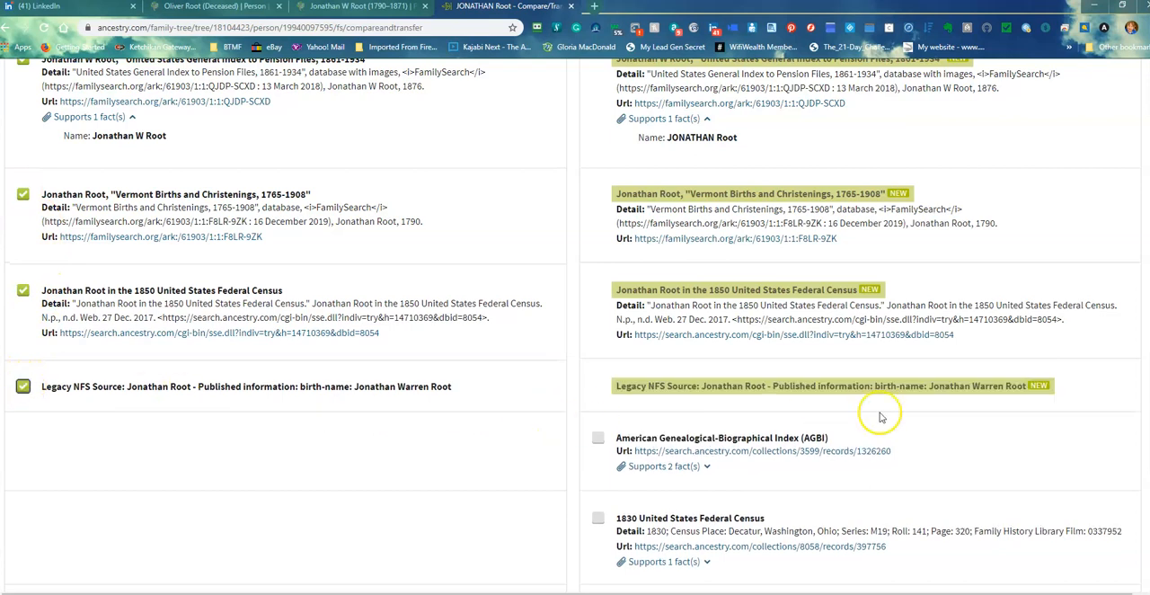
Mark the American Genealogical-Biographical Index, 1830 United States Federal Census and Vermont Vital Records 1720-1908 sources for transfer to FamilySearch
{"action": "scroll", "coordinate": [879, 415], "scroll_direction": "down", "scroll_amount": 2}
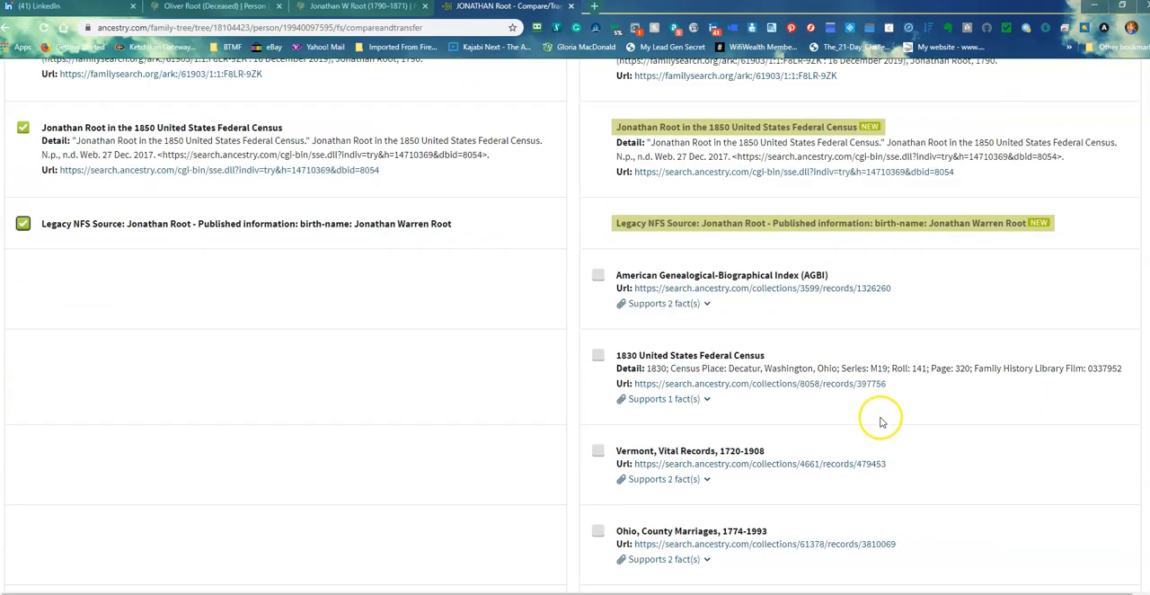
{"action": "left_click", "coordinate": [597, 275]}
{"action": "left_click", "coordinate": [597, 419]}
{"action": "left_click", "coordinate": [597, 539]}
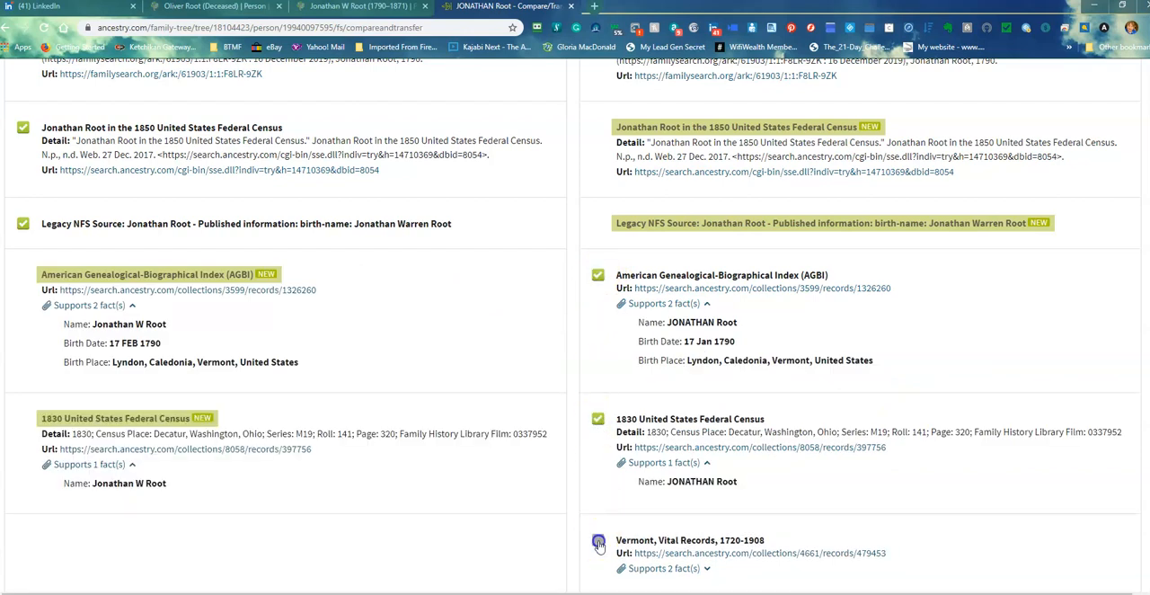
Mark the Ohio County Marriages 1774-1993, Global Find A Grave Index and 1850 United States Federal Census sources for transfer to FamilySearch
{"action": "scroll", "coordinate": [569, 456], "scroll_direction": "down", "scroll_amount": 4}
{"action": "left_click", "coordinate": [598, 359]}
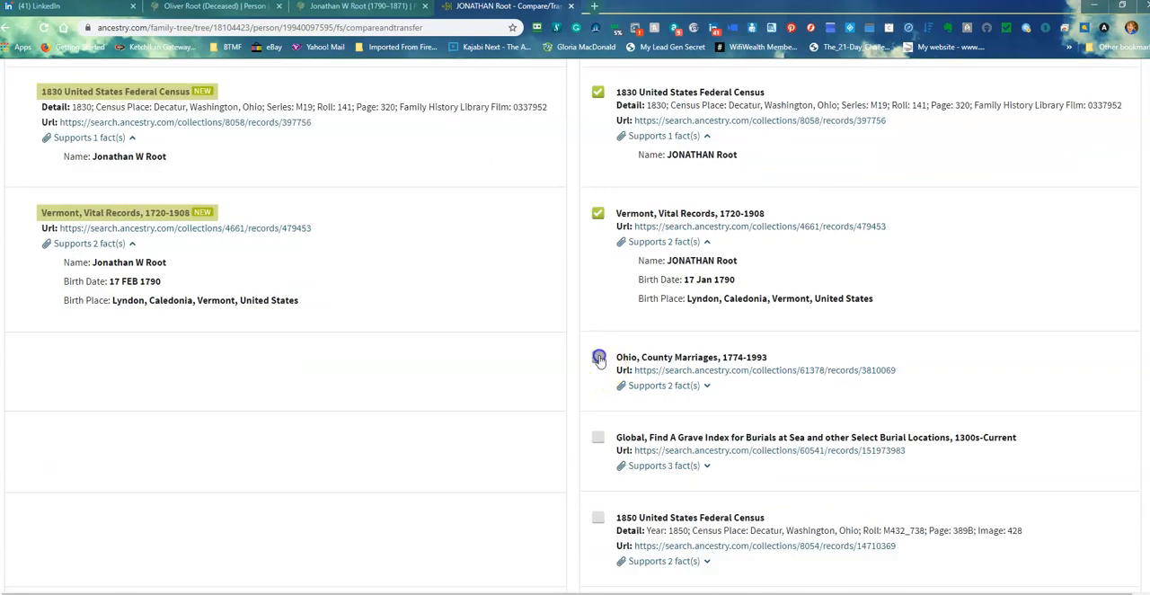
{"action": "left_click", "coordinate": [597, 499]}
{"action": "scroll", "coordinate": [544, 441], "scroll_direction": "down", "scroll_amount": 4}
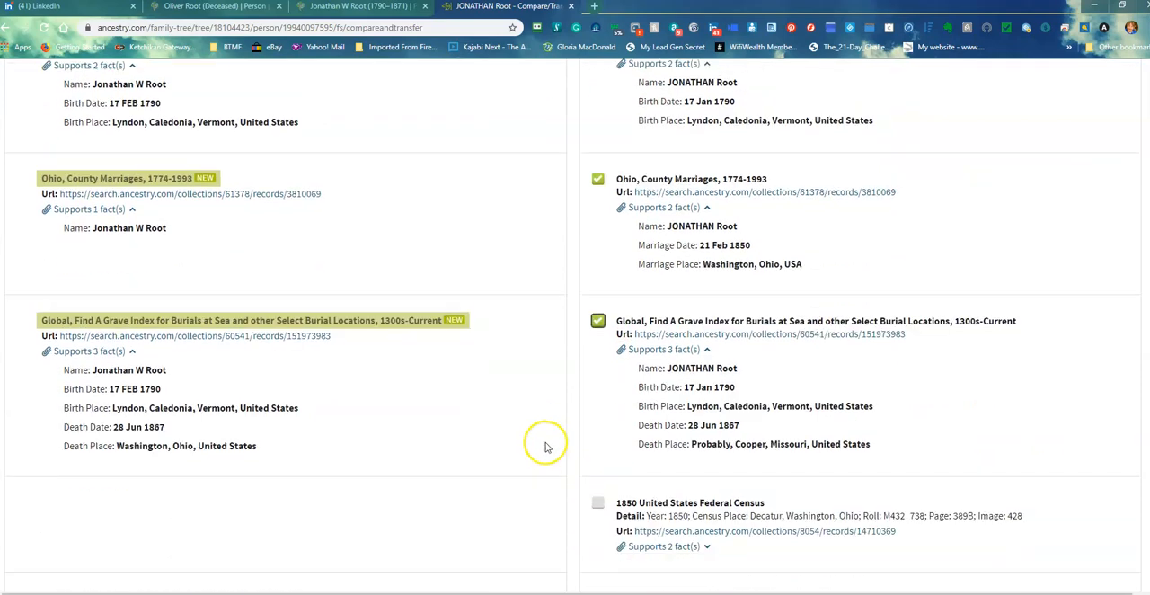
{"action": "left_click", "coordinate": [597, 355]}
Mark the 1860 Federal Census, Non-Population Schedules 1850-1880 and Ancestry Family Trees sources for transfer to FamilySearch, and save the changes
{"action": "scroll", "coordinate": [575, 368], "scroll_direction": "down", "scroll_amount": 4}
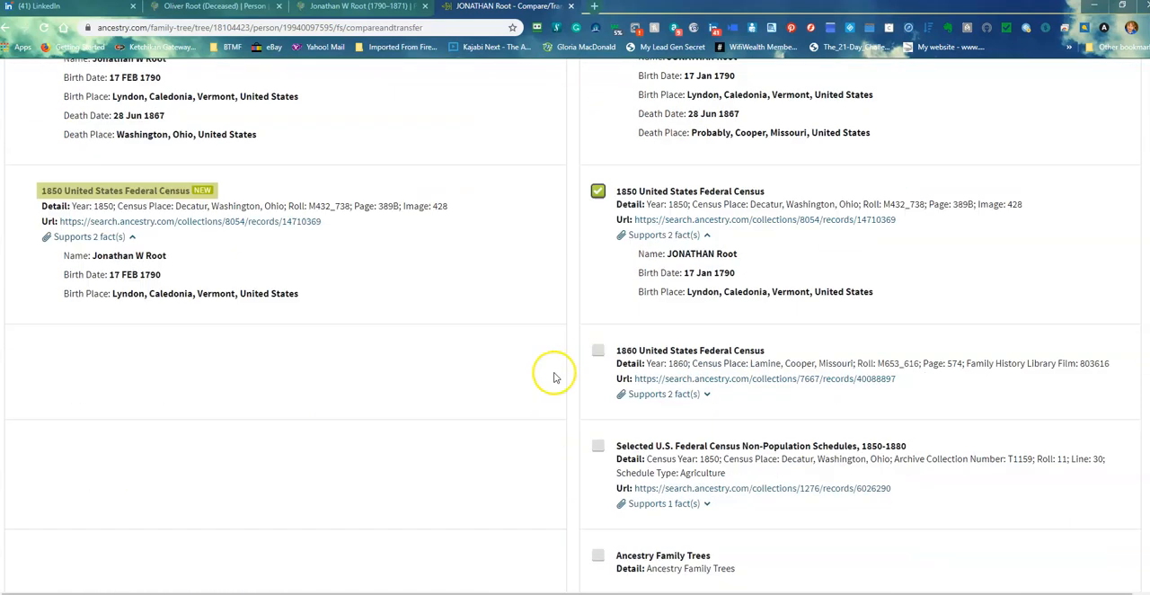
{"action": "left_click", "coordinate": [597, 222]}
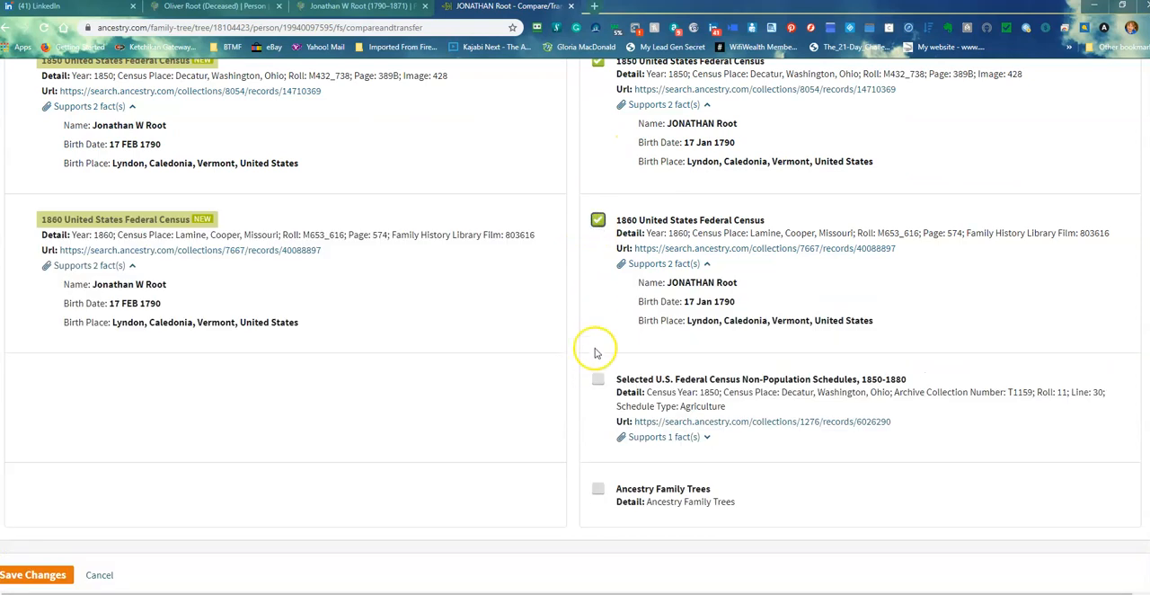
{"action": "left_click", "coordinate": [597, 378]}
{"action": "scroll", "coordinate": [578, 401], "scroll_direction": "down", "scroll_amount": 1}
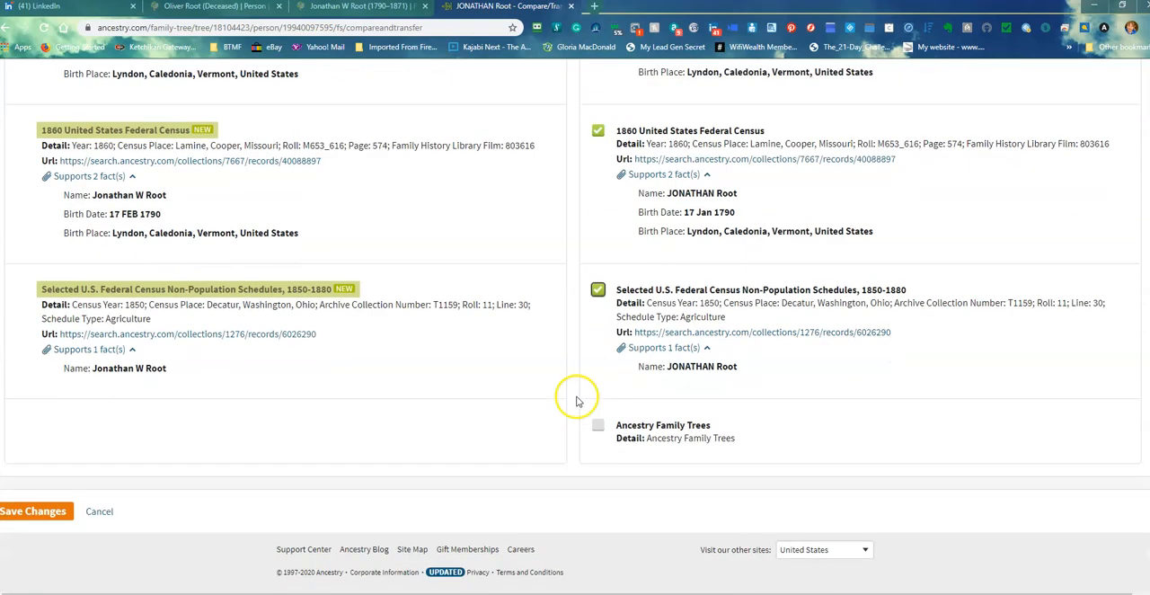
{"action": "left_click", "coordinate": [598, 424]}
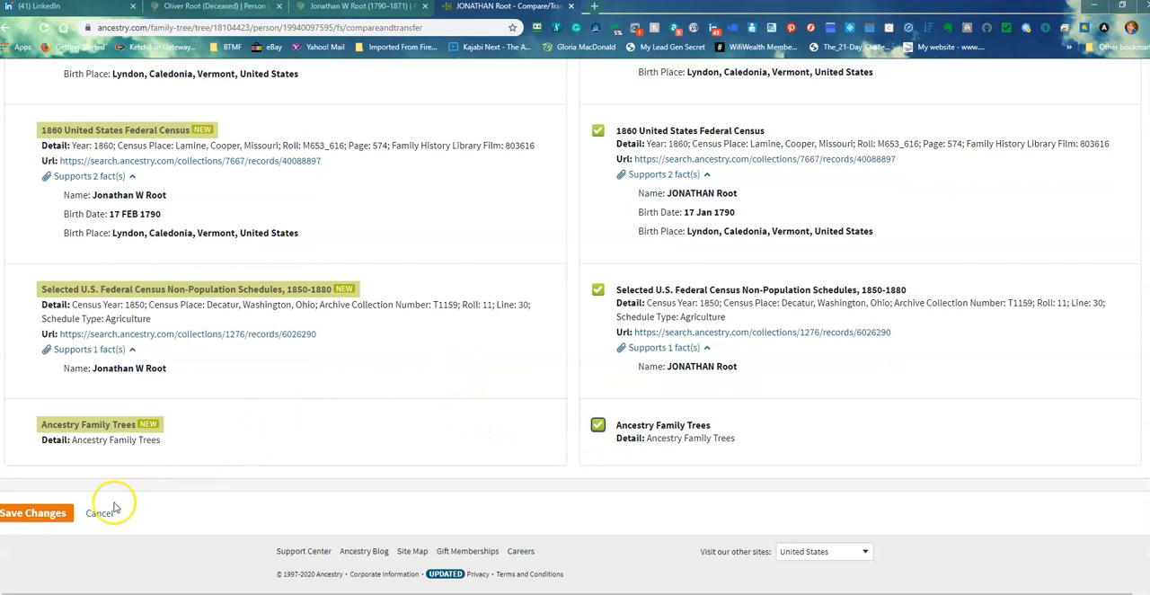
{"action": "left_click", "coordinate": [56, 515]}
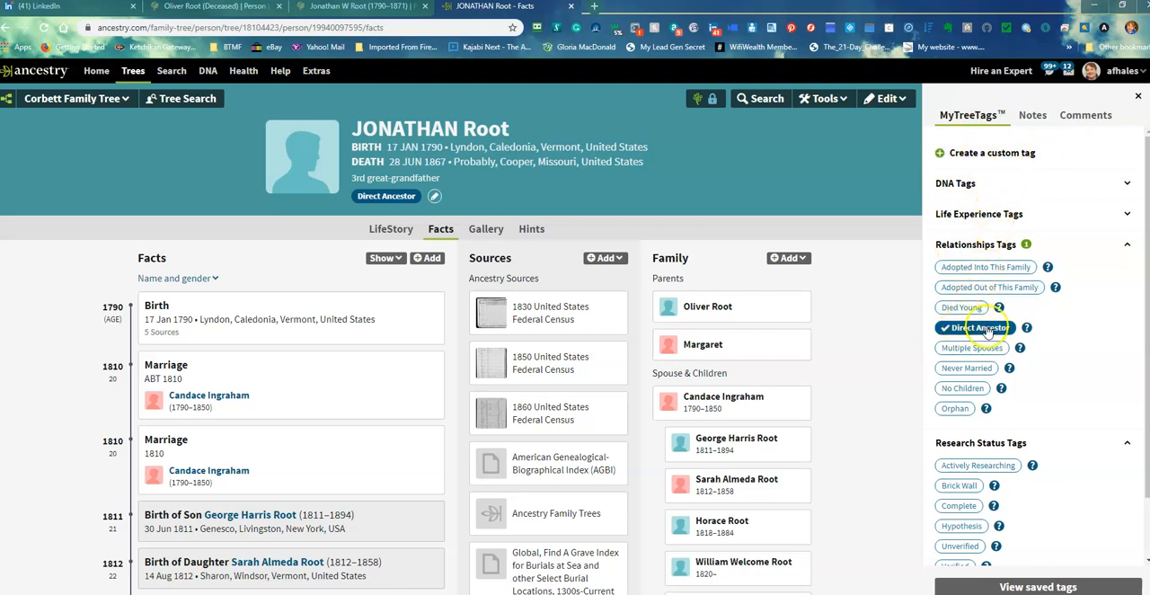
Add the Multiple Spouses relationship tag to the ancestor's profile and review the facts, sources and family lists
{"action": "left_click", "coordinate": [974, 349]}
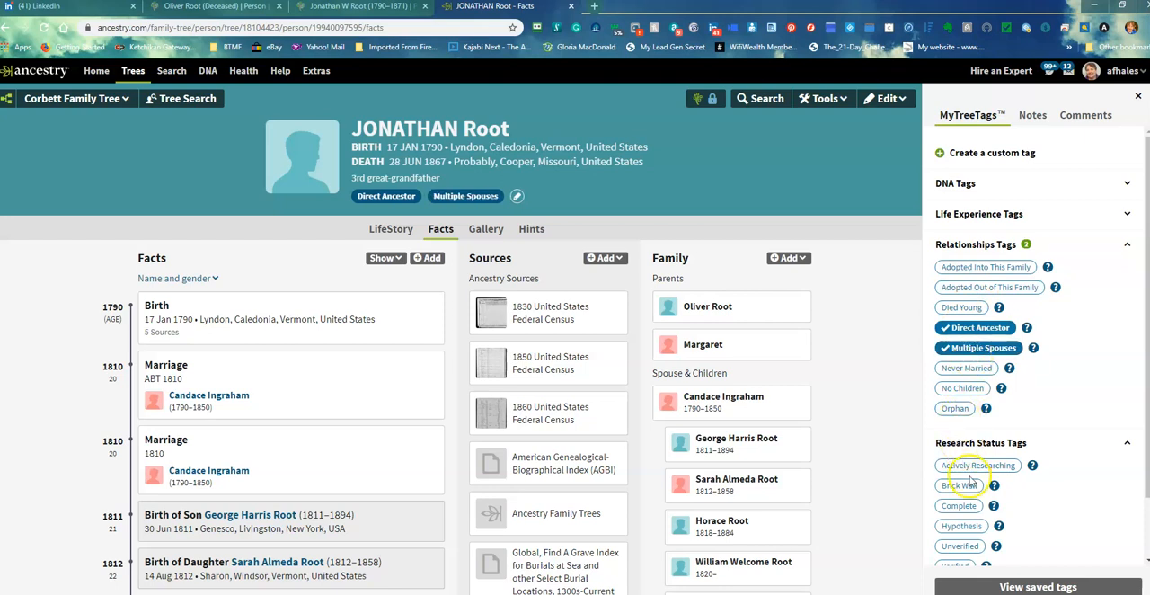
{"action": "scroll", "coordinate": [965, 479], "scroll_direction": "down", "scroll_amount": 2}
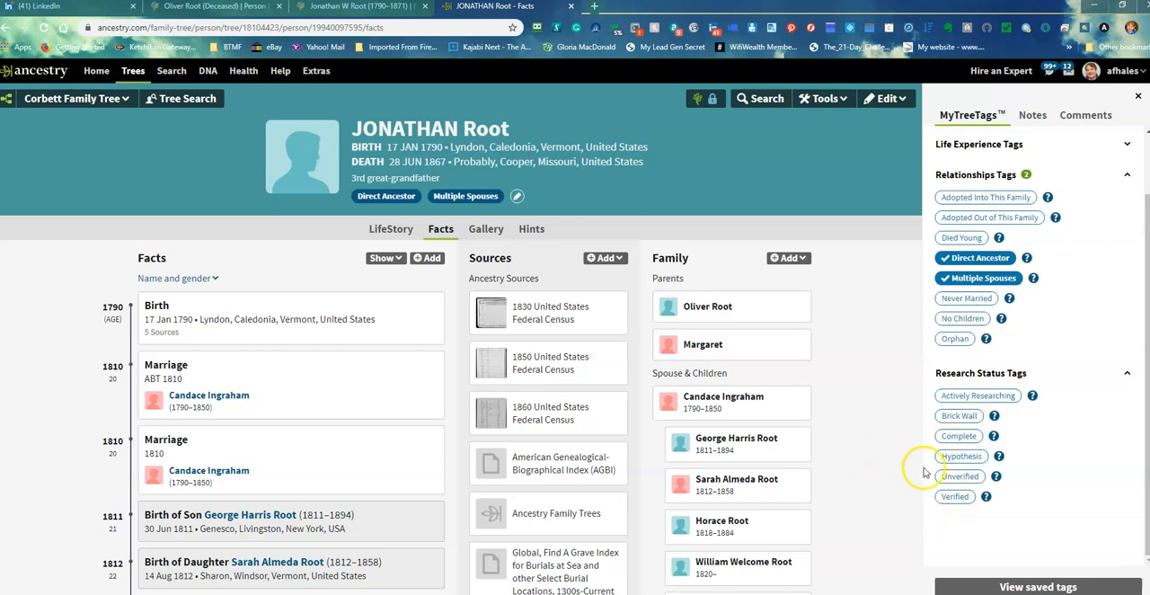
{"action": "scroll", "coordinate": [856, 444], "scroll_direction": "down", "scroll_amount": 1}
{"action": "scroll", "coordinate": [856, 445], "scroll_direction": "down", "scroll_amount": 15}
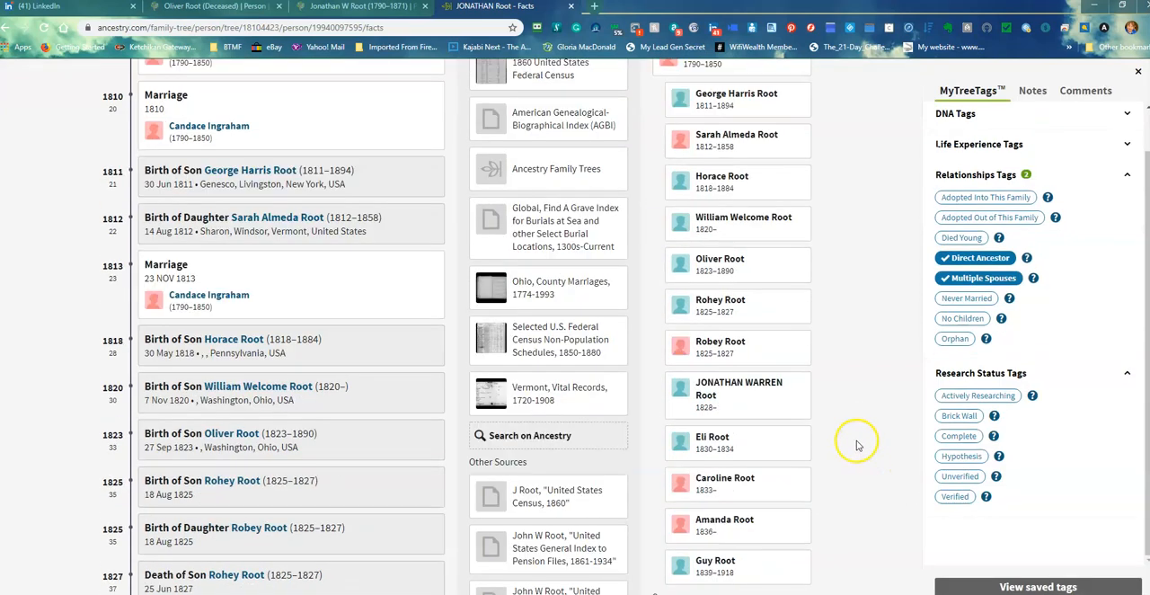
{"action": "scroll", "coordinate": [472, 360], "scroll_direction": "up", "scroll_amount": 15}
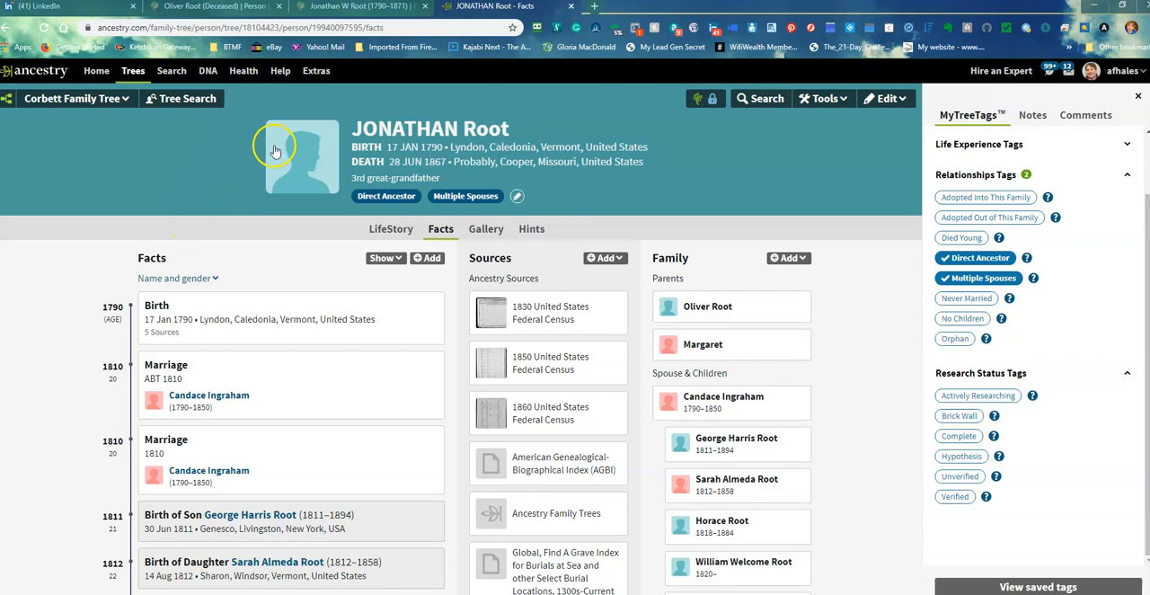
Open the DNA matches list and look over the matches' relationships, shared DNA, linked trees and common ancestors
{"action": "left_click", "coordinate": [208, 72]}
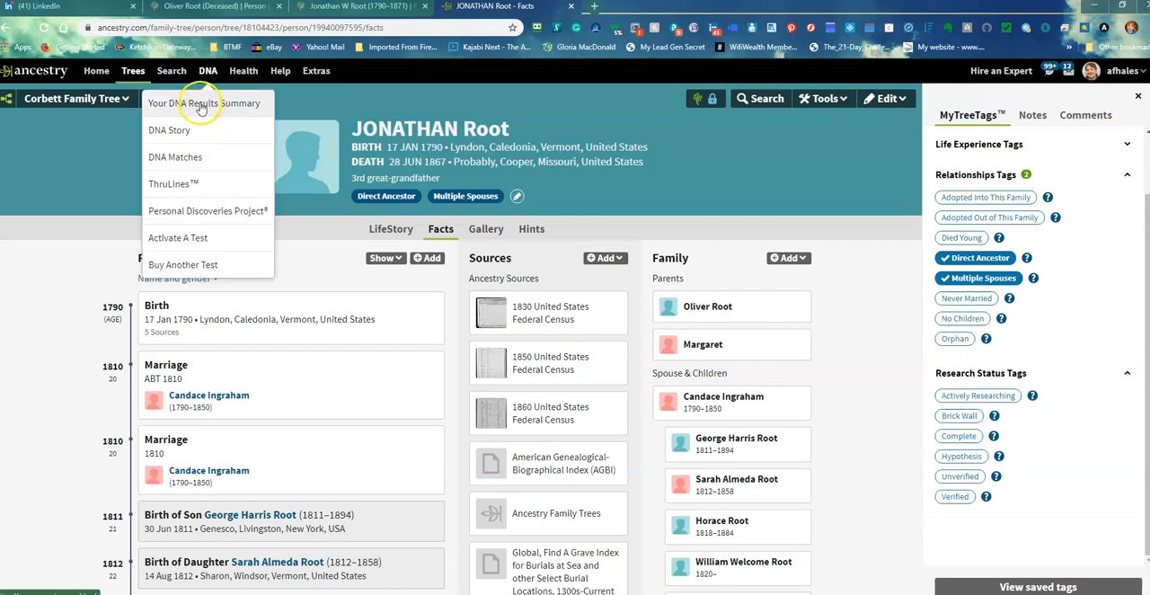
{"action": "left_click", "coordinate": [180, 158]}
{"action": "left_click", "coordinate": [192, 149]}
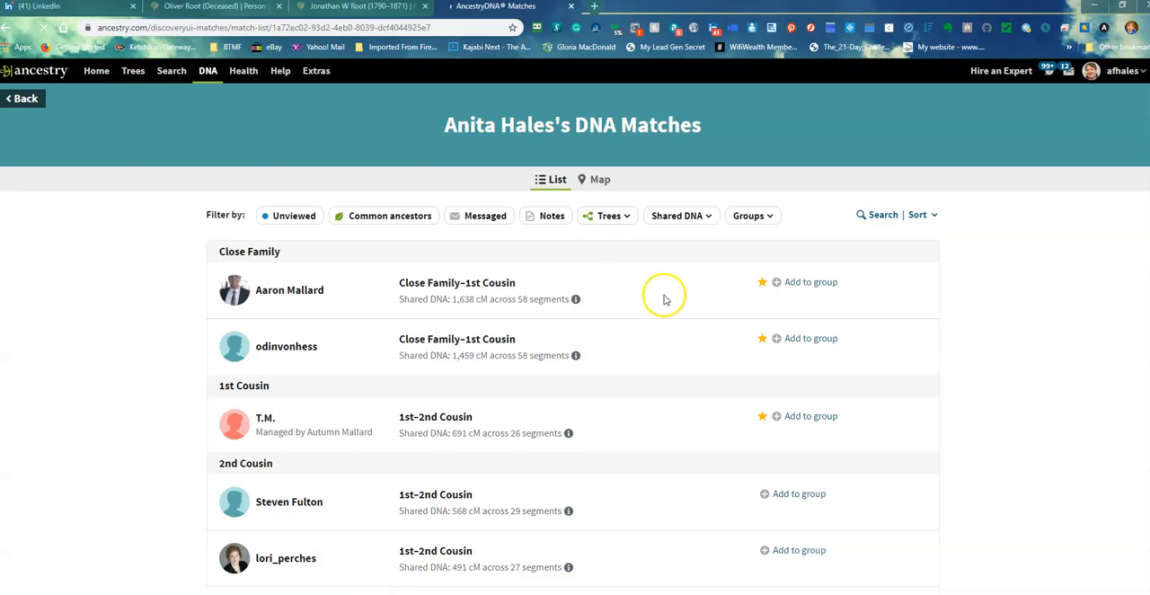
{"action": "scroll", "coordinate": [664, 300], "scroll_direction": "down", "scroll_amount": 2}
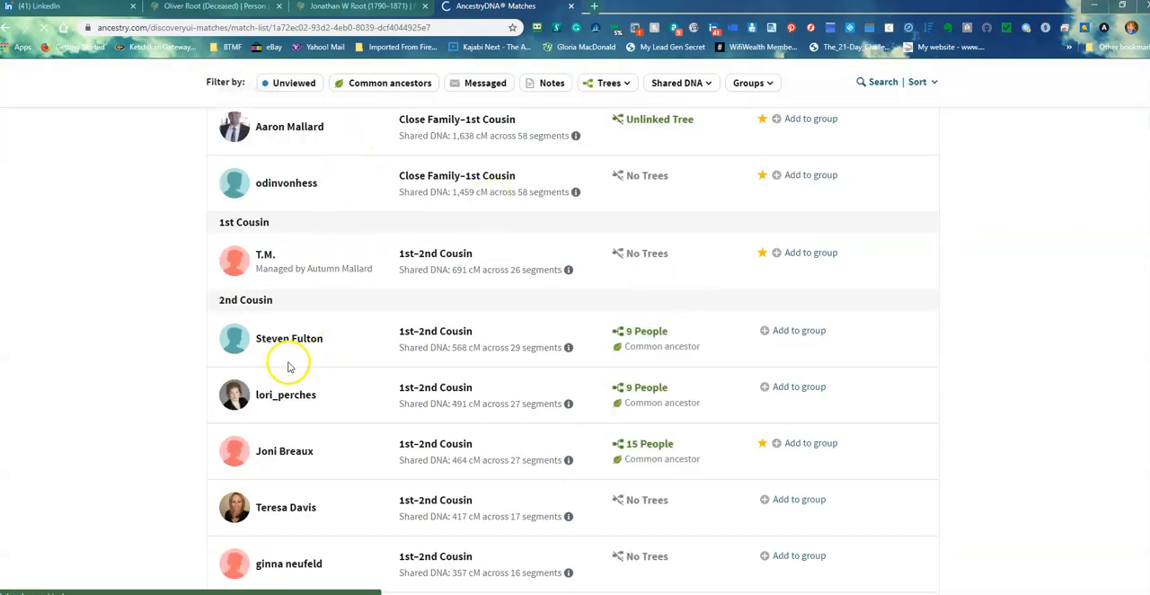
{"action": "scroll", "coordinate": [287, 363], "scroll_direction": "down", "scroll_amount": 4}
{"action": "scroll", "coordinate": [306, 359], "scroll_direction": "down", "scroll_amount": 15}
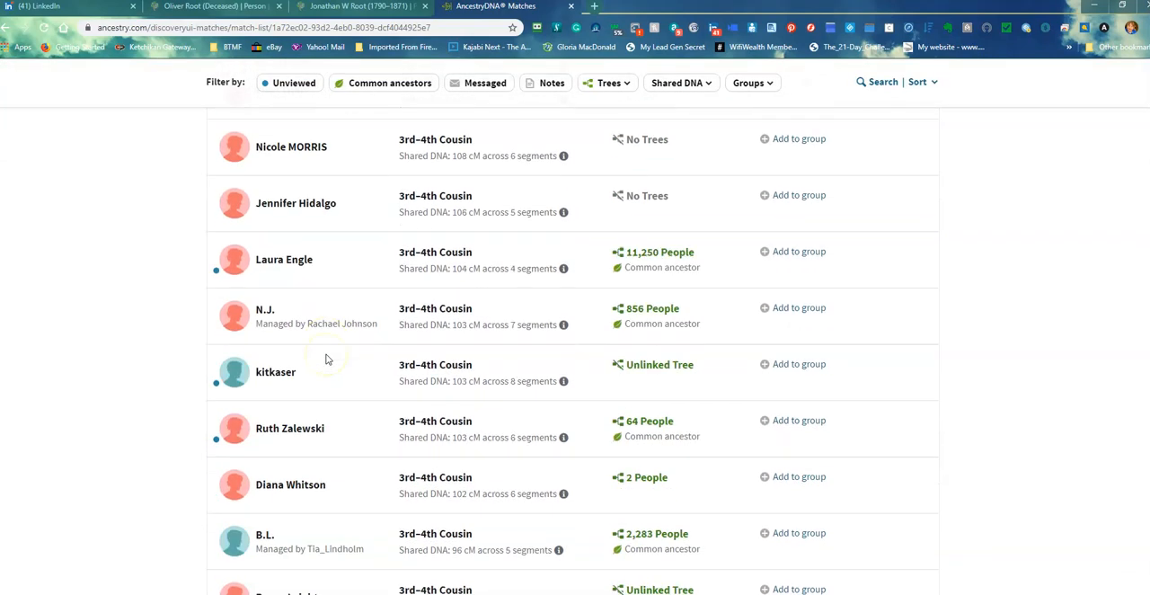
{"action": "scroll", "coordinate": [327, 359], "scroll_direction": "up", "scroll_amount": 20}
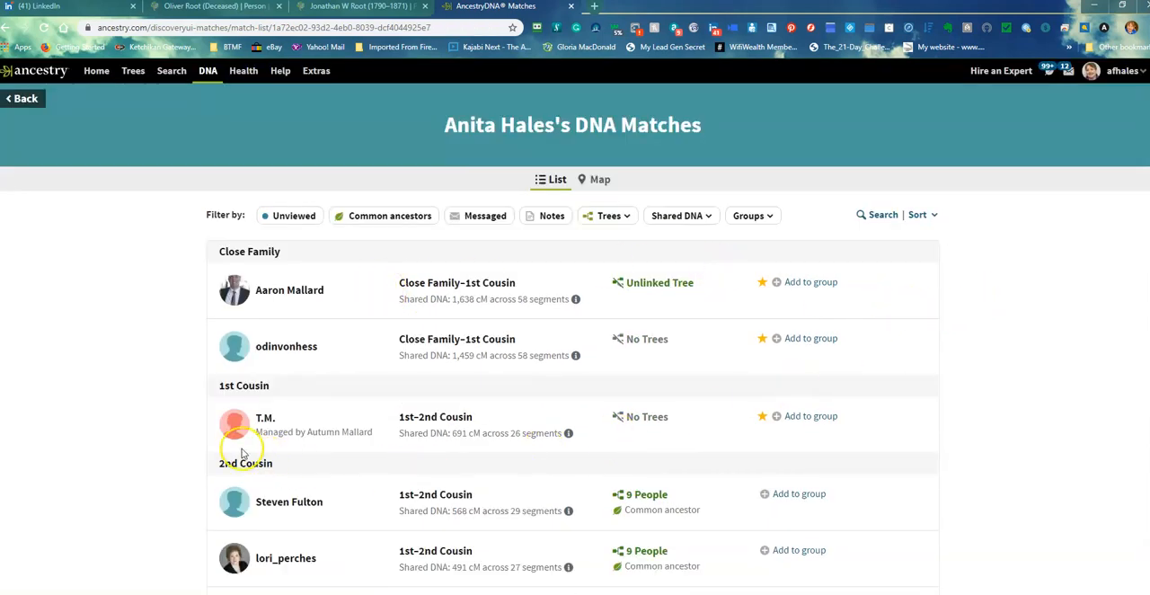
{"action": "scroll", "coordinate": [165, 424], "scroll_direction": "down", "scroll_amount": 2}
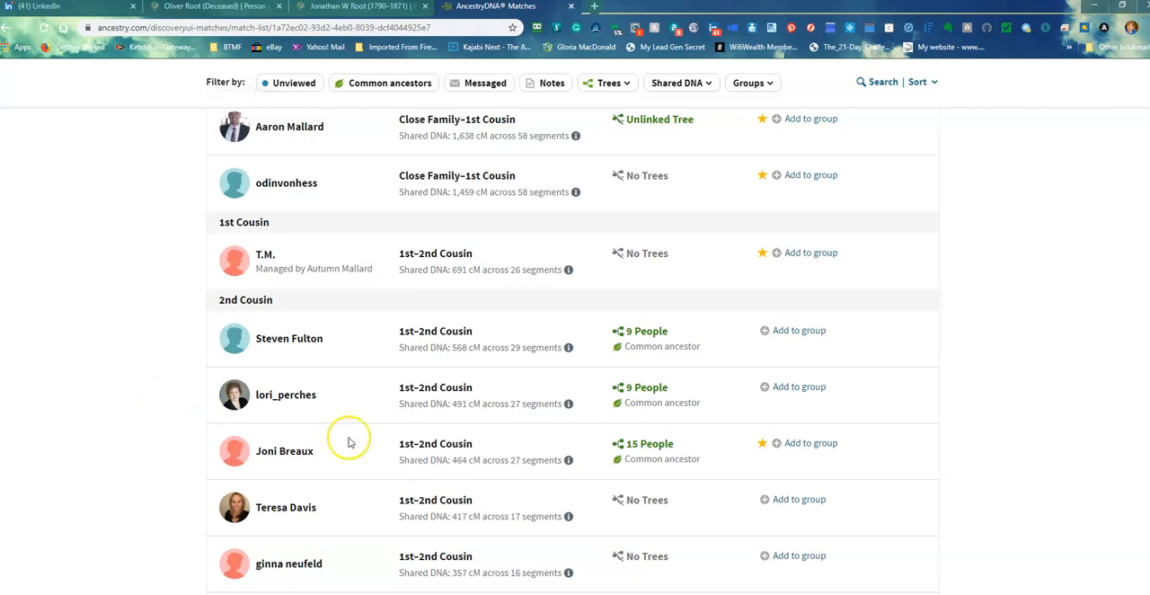
{"action": "scroll", "coordinate": [360, 438], "scroll_direction": "up", "scroll_amount": 2}
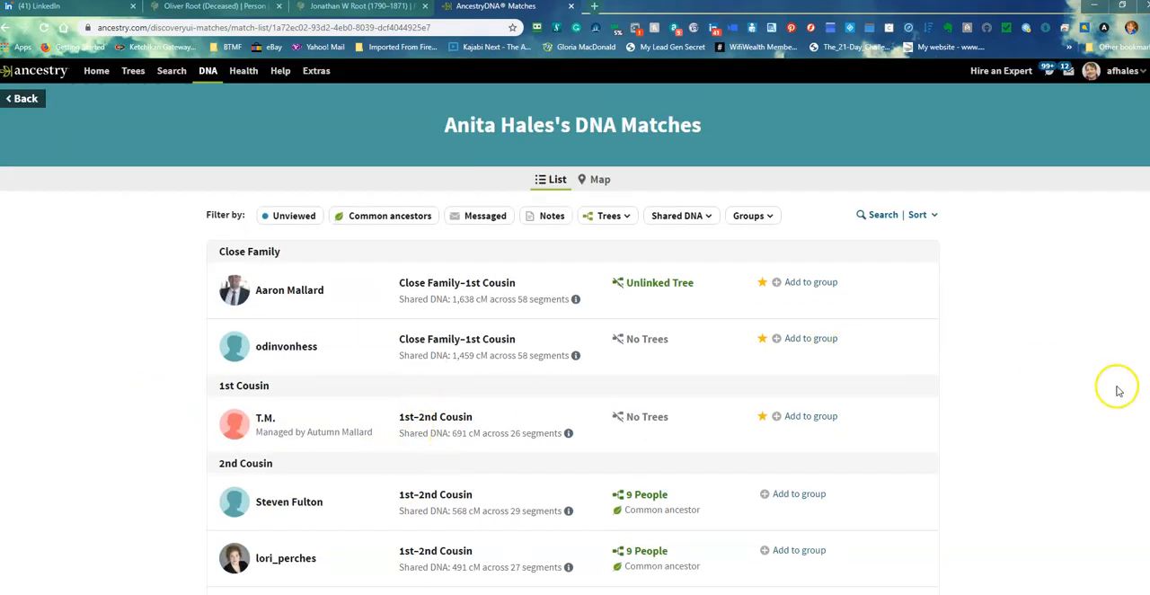